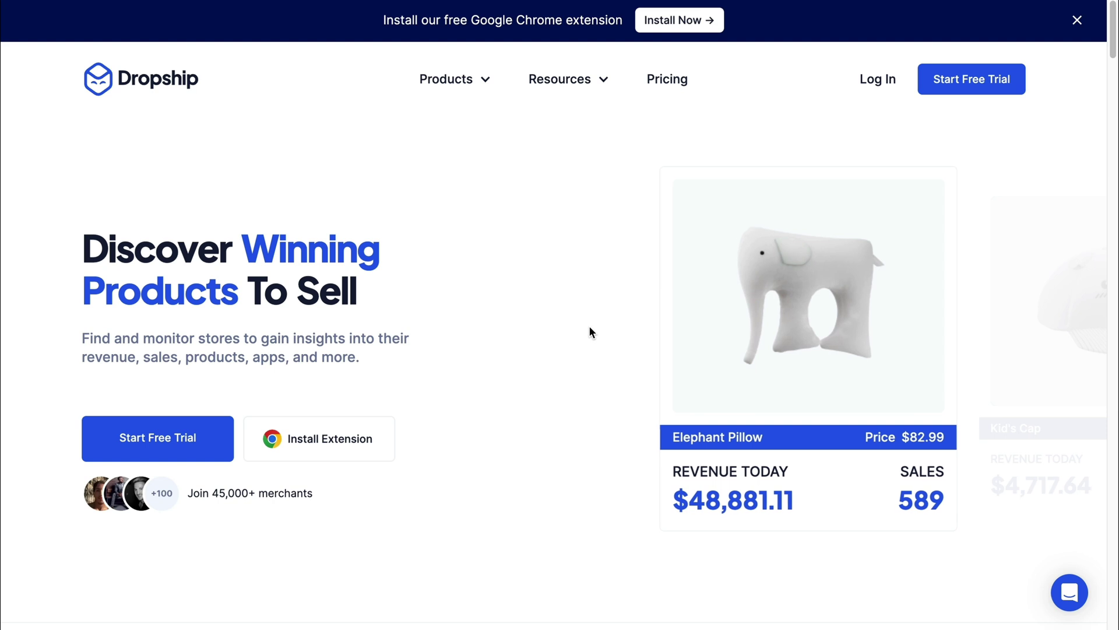
Begin a free-trial sign-up using a Google account.
{"action": "left_click", "coordinate": [149, 450]}
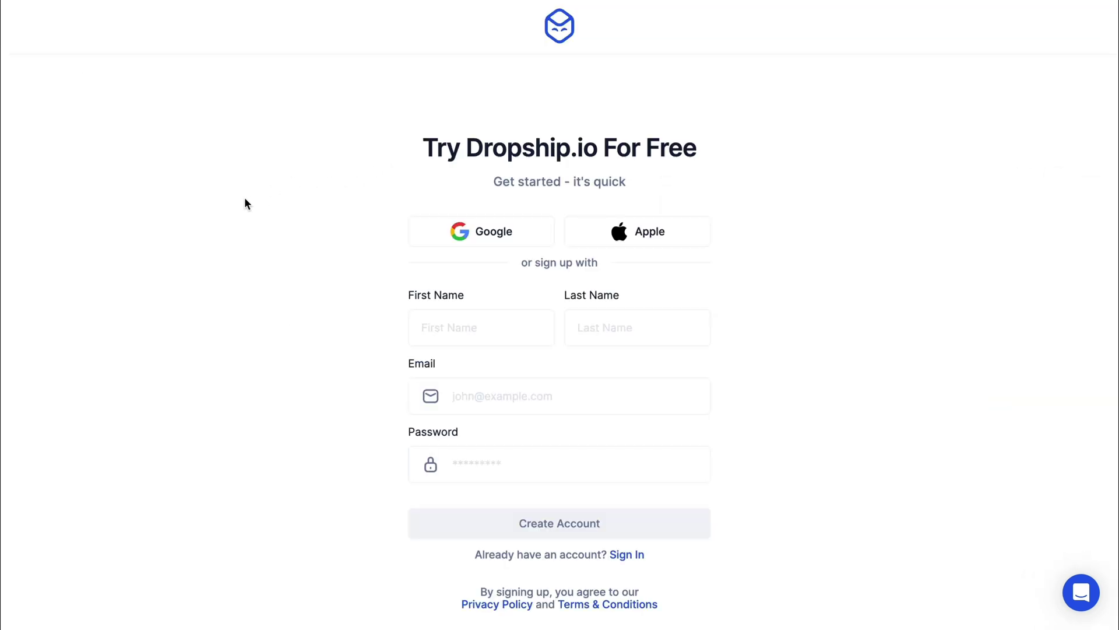
{"action": "left_click", "coordinate": [583, 390]}
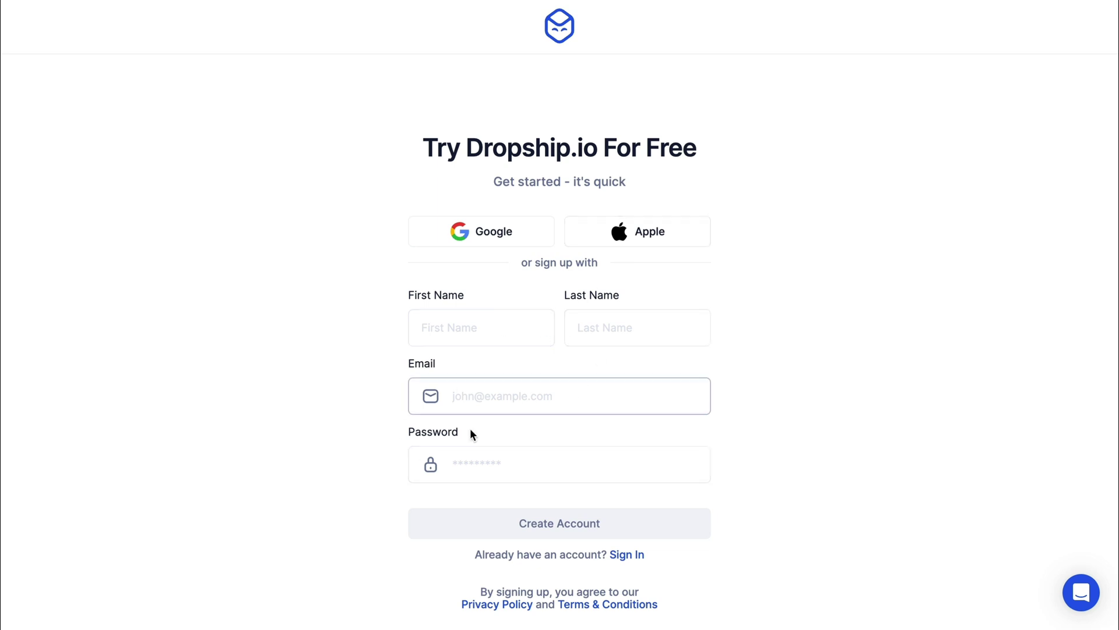
{"action": "left_click", "coordinate": [493, 237]}
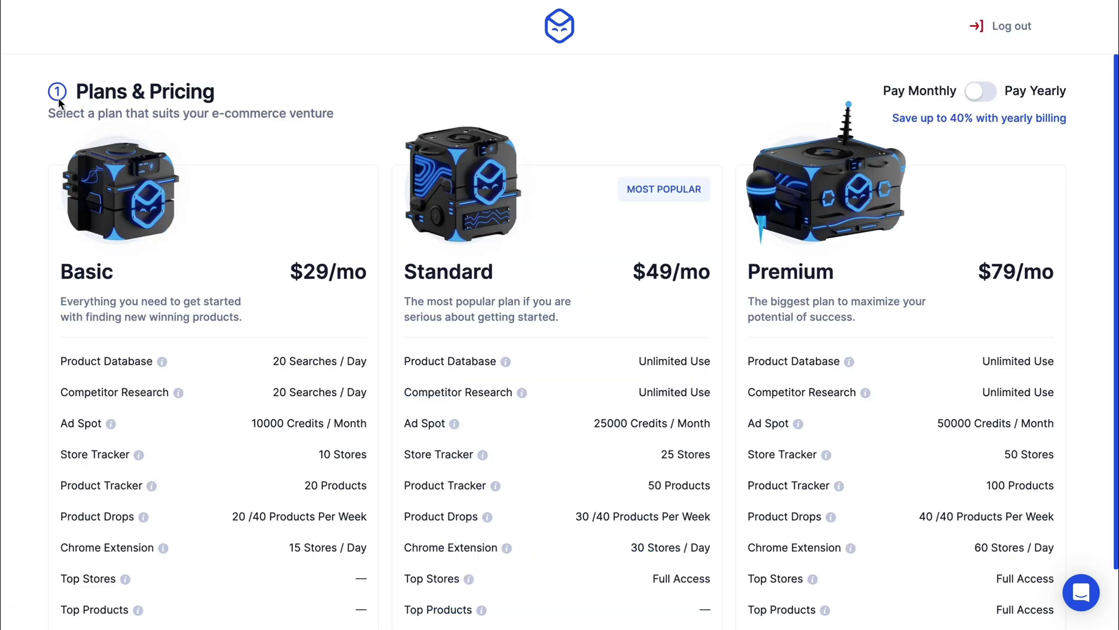
Compare yearly and monthly pricing, then start the Standard plan's 7-day free trial.
{"action": "scroll", "coordinate": [60, 235], "scroll_direction": "down", "scroll_amount": 1}
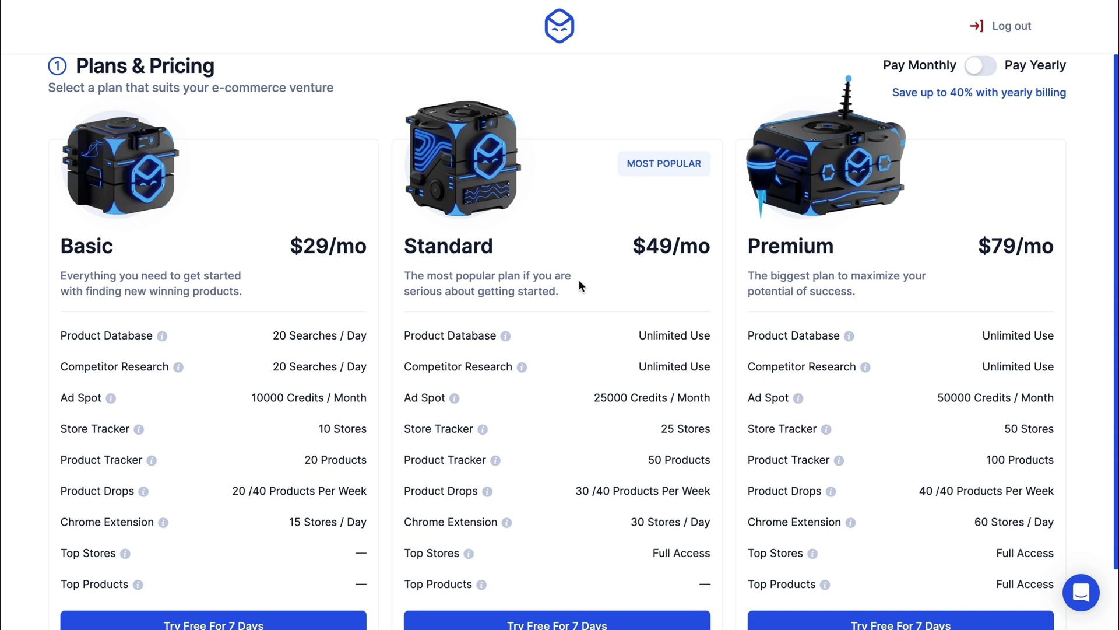
{"action": "scroll", "coordinate": [393, 280], "scroll_direction": "down", "scroll_amount": 1}
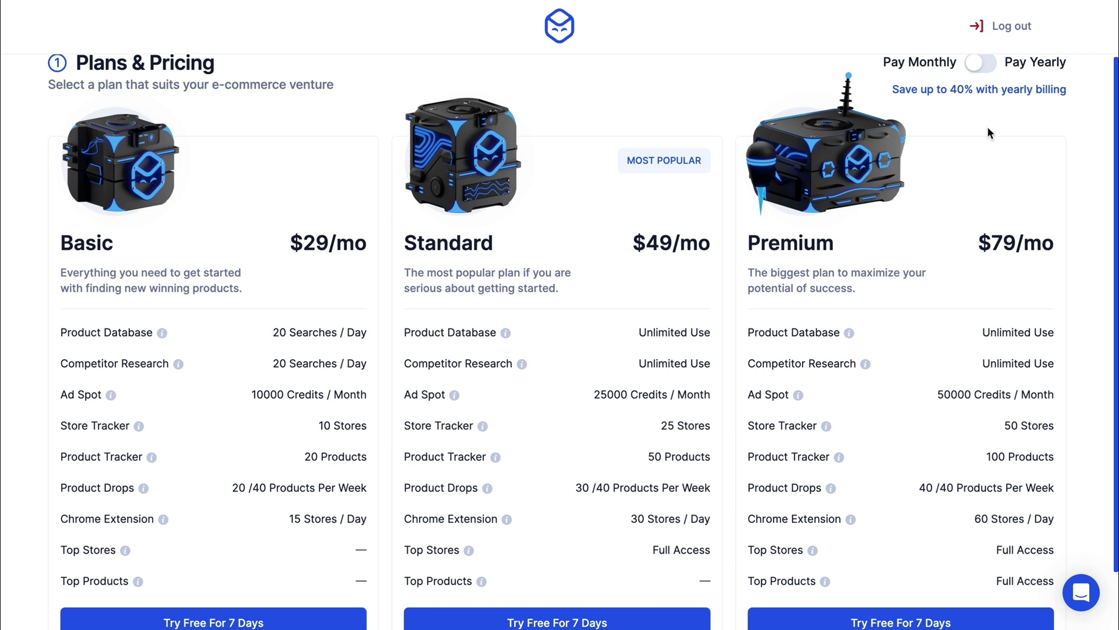
{"action": "left_click", "coordinate": [985, 63]}
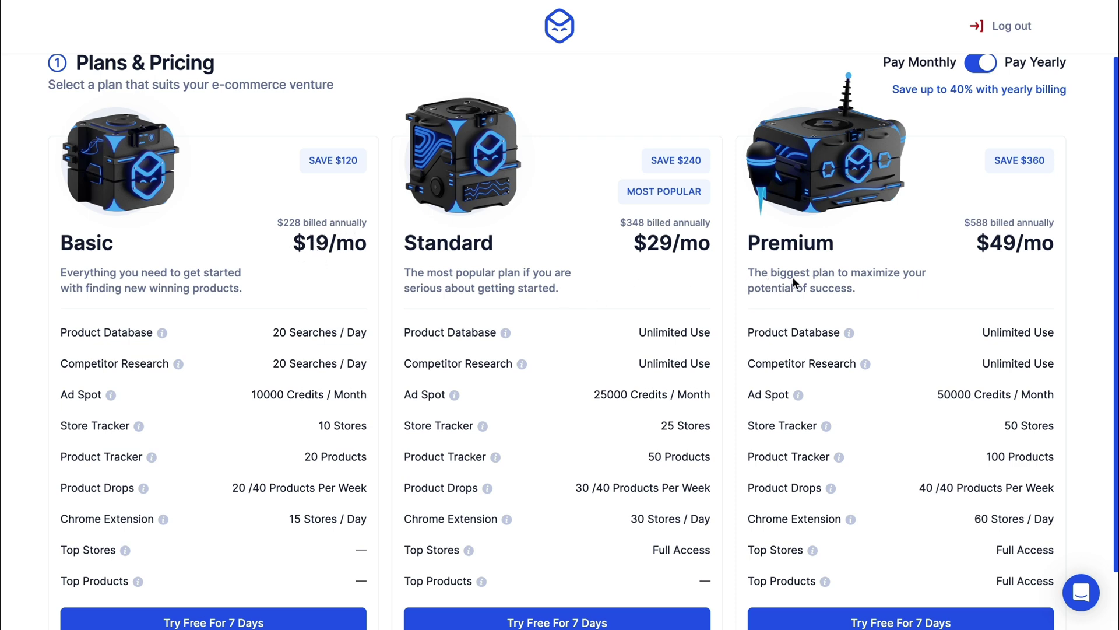
{"action": "left_click", "coordinate": [983, 70]}
{"action": "scroll", "coordinate": [552, 241], "scroll_direction": "down", "scroll_amount": 1}
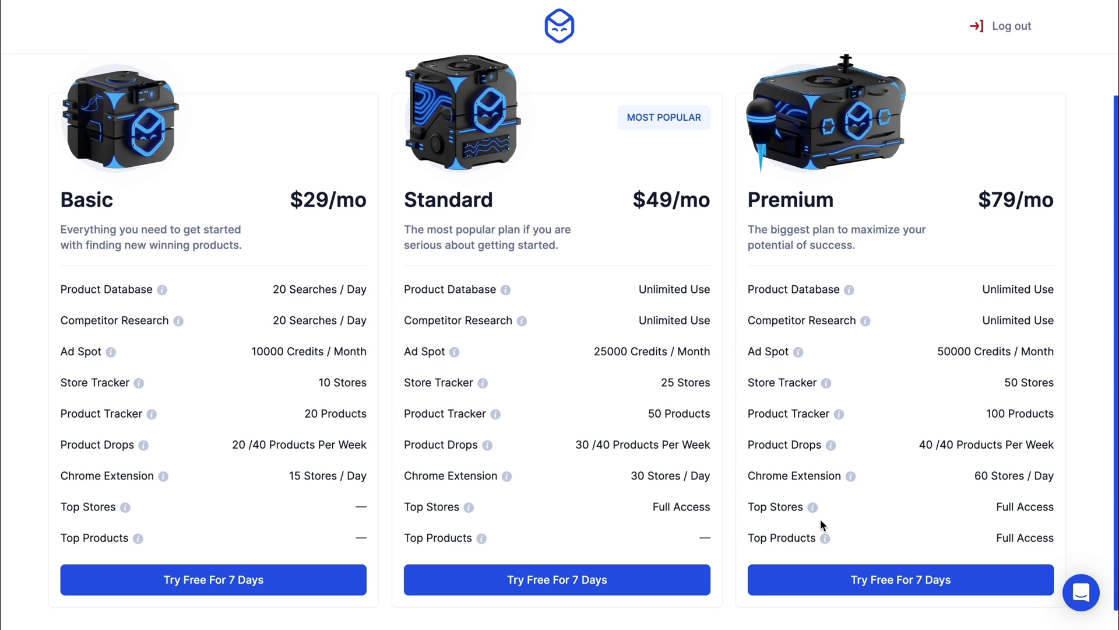
{"action": "left_click", "coordinate": [544, 583]}
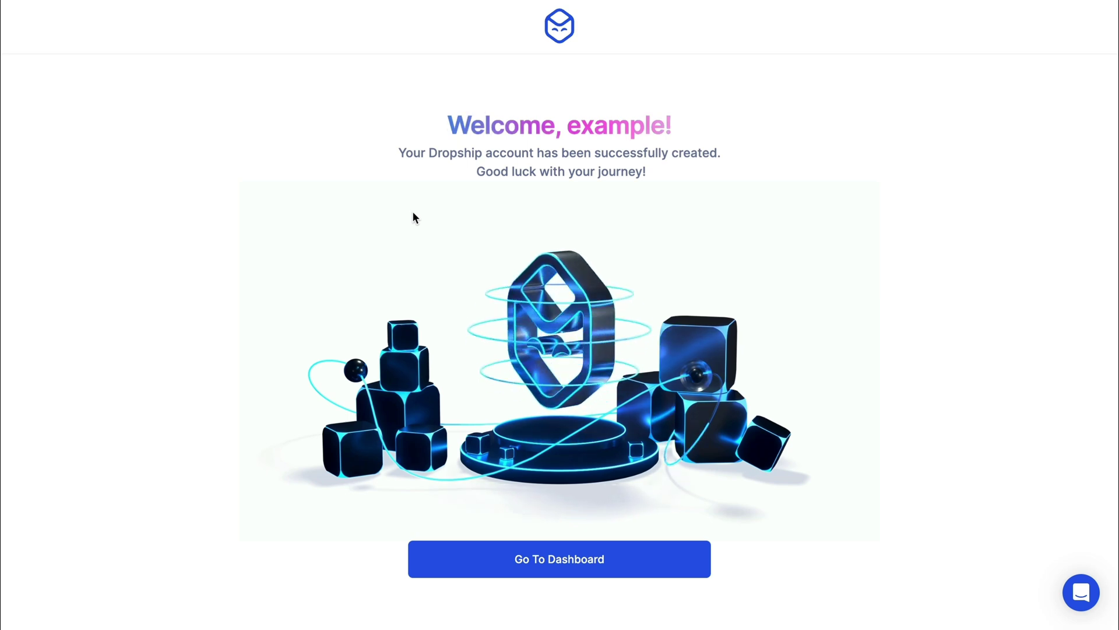
Go to the dashboard and highlight the 0/25 tracked stores and tracked products stats.
{"action": "left_click", "coordinate": [507, 558]}
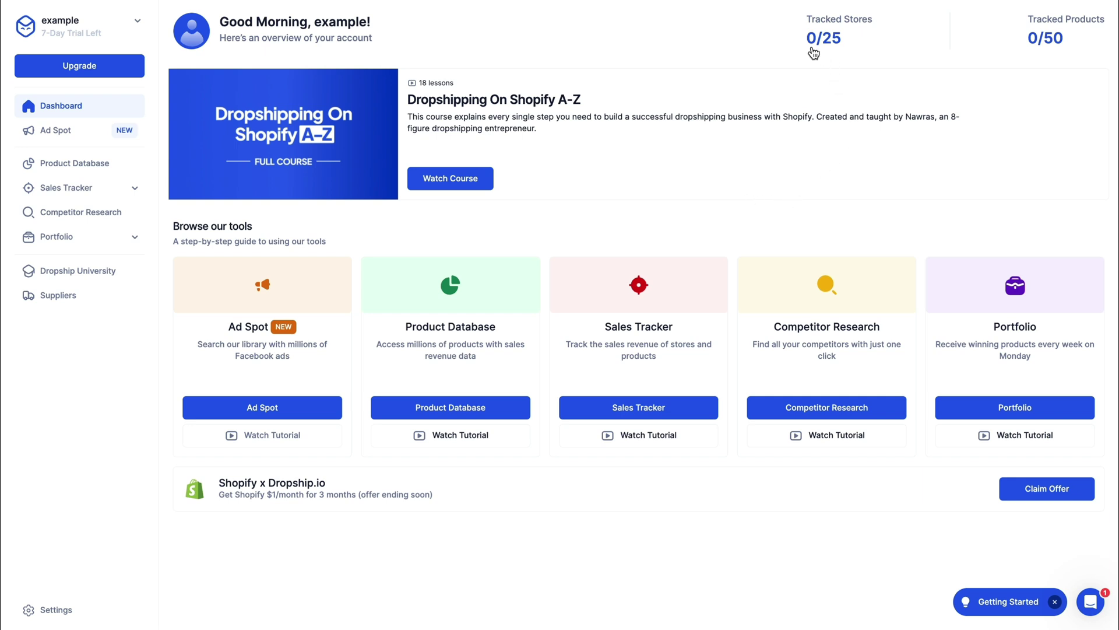
{"action": "left_click_drag", "start_coordinate": [805, 46], "coordinate": [845, 46]}
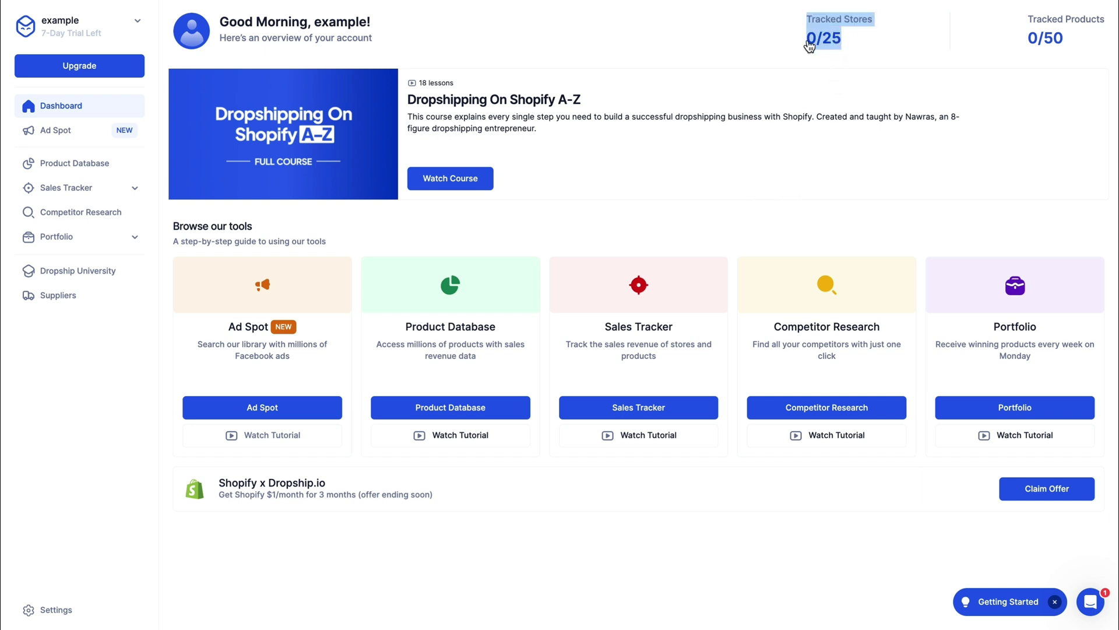
{"action": "left_click_drag", "start_coordinate": [1029, 21], "coordinate": [1093, 68]}
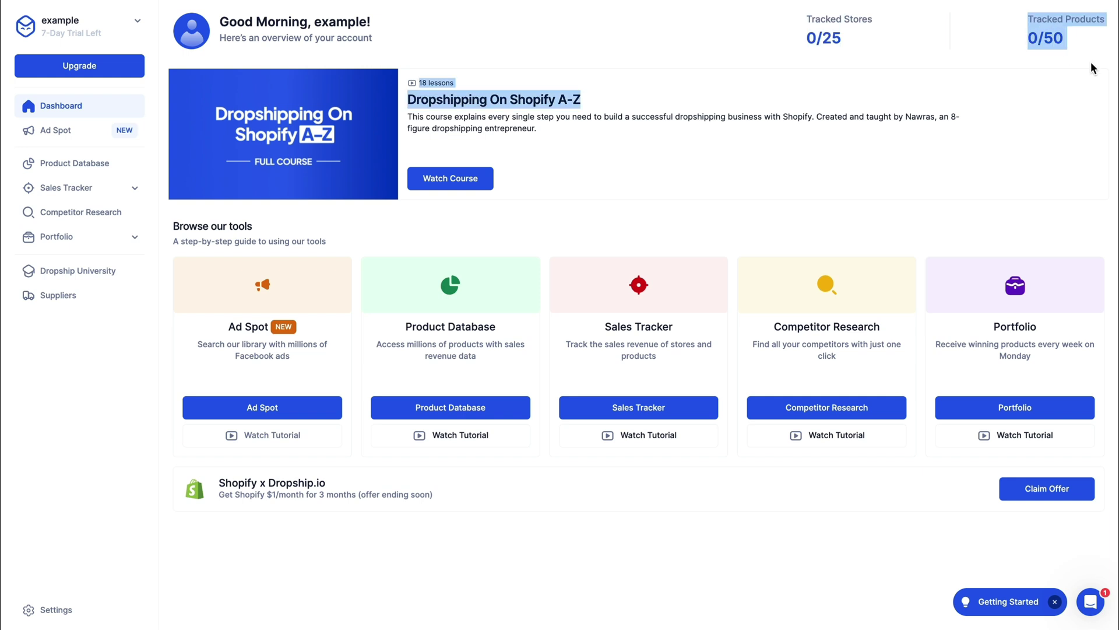
{"action": "left_click", "coordinate": [1089, 62]}
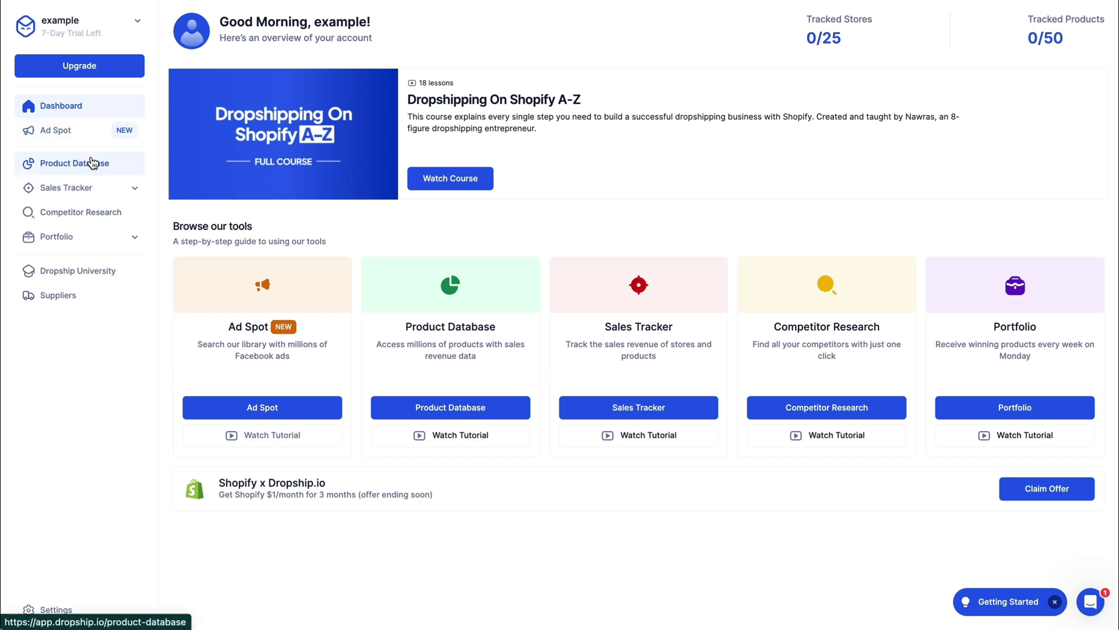
Open the Product Database and limit the categories to Pet Supplies only.
{"action": "left_click", "coordinate": [73, 165]}
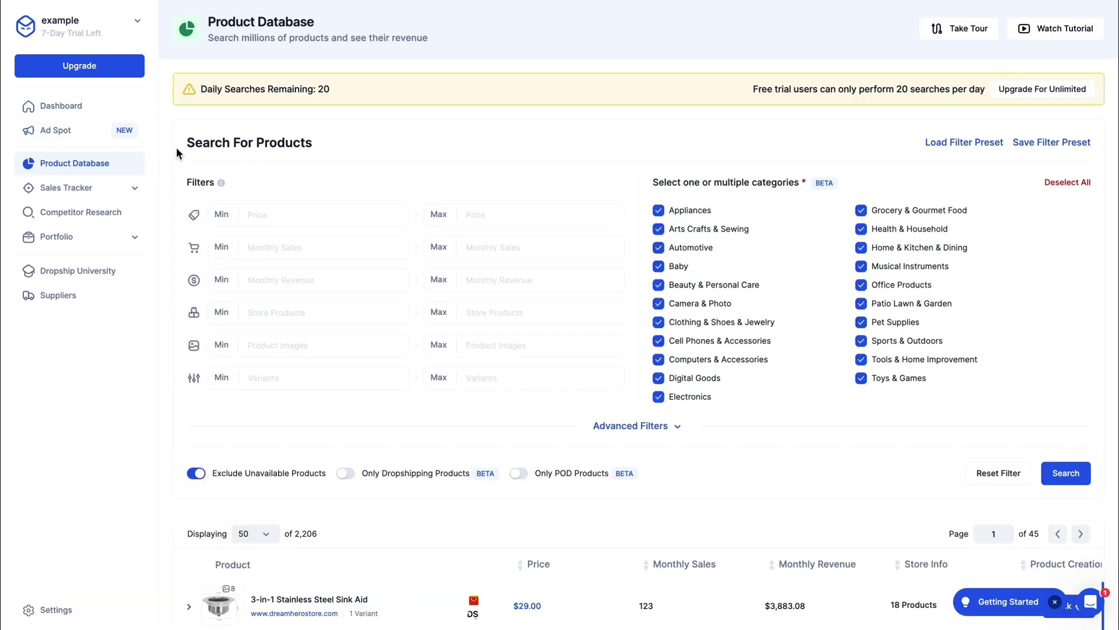
{"action": "left_click_drag", "start_coordinate": [178, 146], "coordinate": [296, 148]}
{"action": "left_click", "coordinate": [442, 128]}
{"action": "left_click", "coordinate": [1060, 191]}
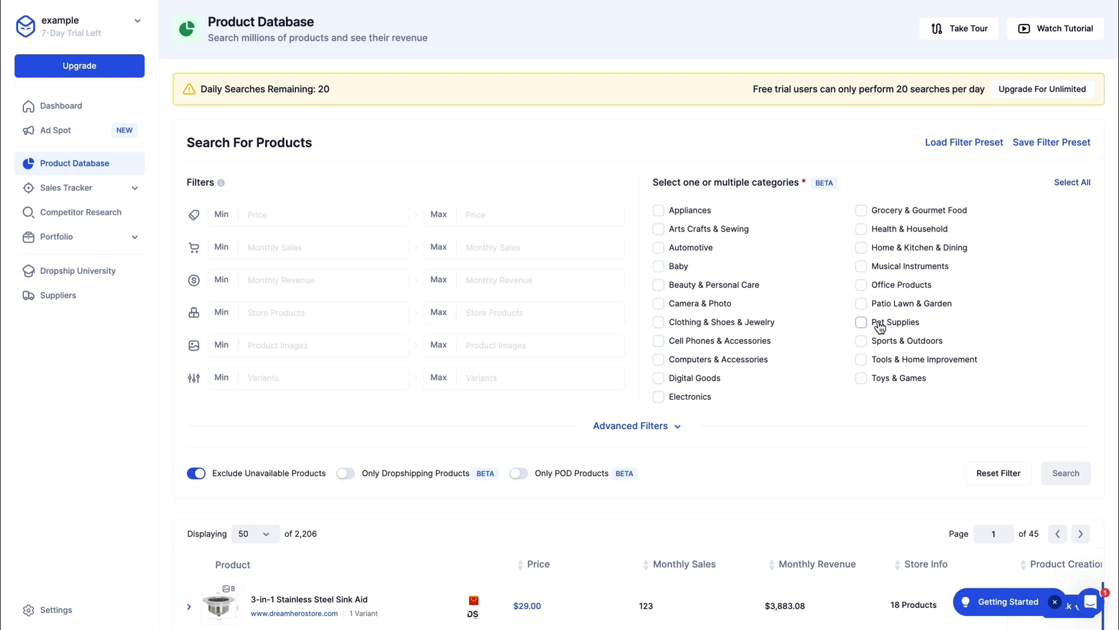
{"action": "left_click", "coordinate": [862, 322]}
{"action": "scroll", "coordinate": [641, 350], "scroll_direction": "down", "scroll_amount": 1}
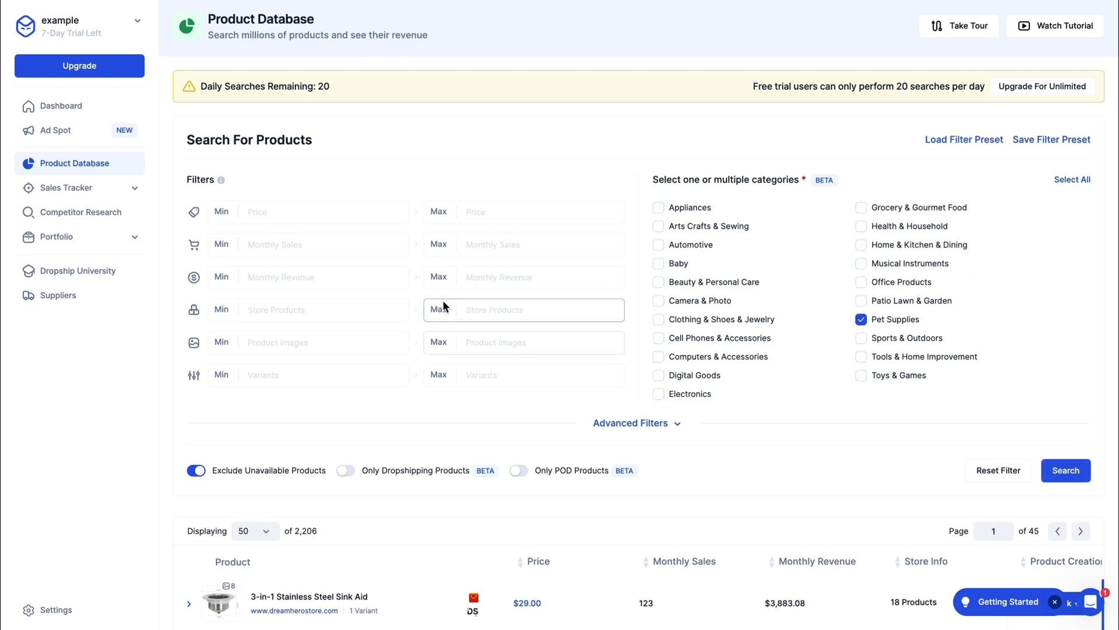
Set max price 20 and minimum monthly sales 1, expand Advanced Filters, and search.
{"action": "left_click", "coordinate": [485, 211]}
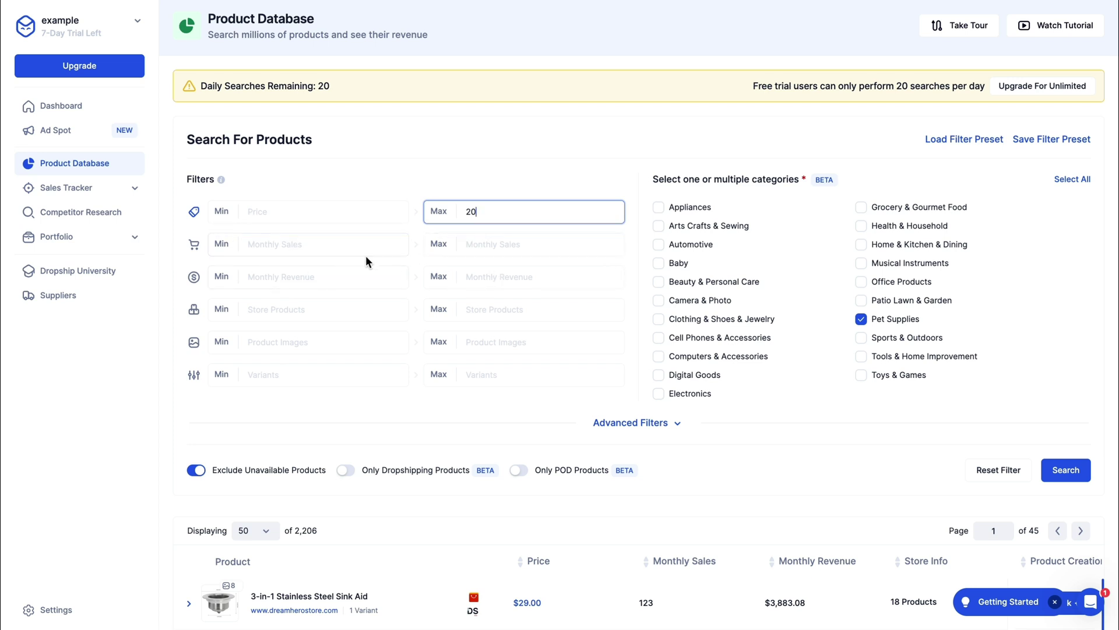
{"action": "left_click", "coordinate": [330, 248]}
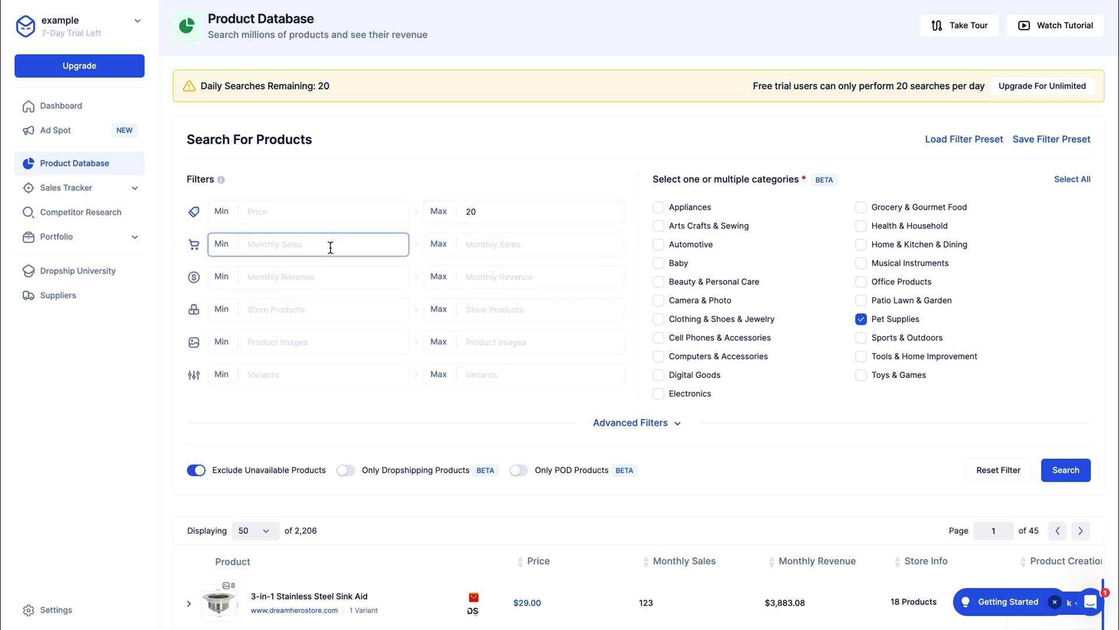
{"action": "type", "text": "1"}
{"action": "left_click", "coordinate": [618, 423]}
{"action": "scroll", "coordinate": [513, 318], "scroll_direction": "down", "scroll_amount": 6}
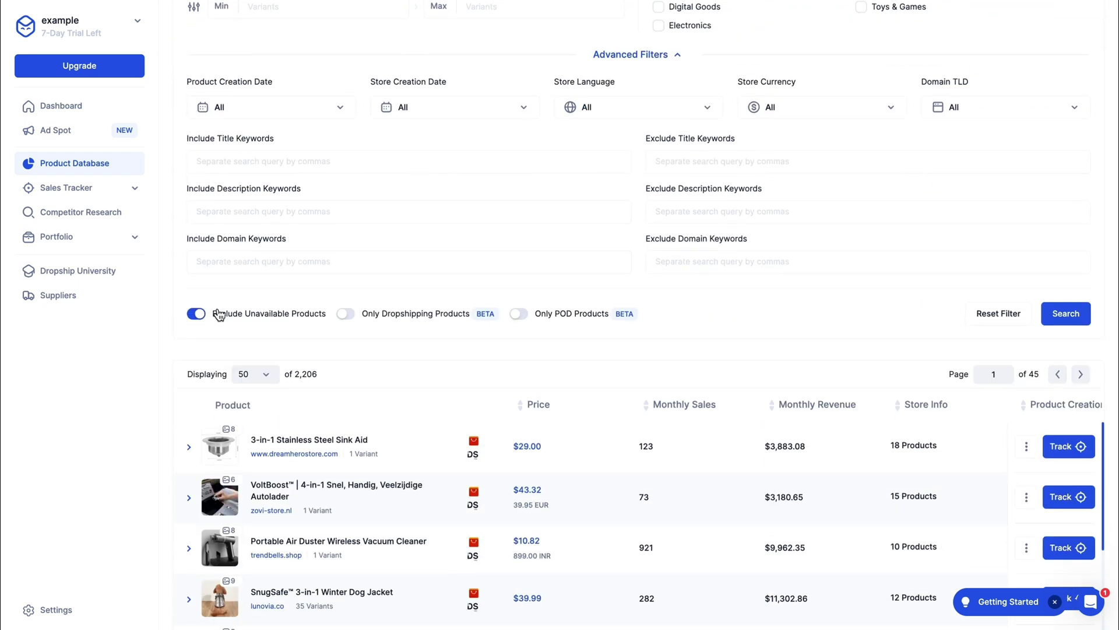
{"action": "scroll", "coordinate": [327, 125], "scroll_direction": "up", "scroll_amount": 2}
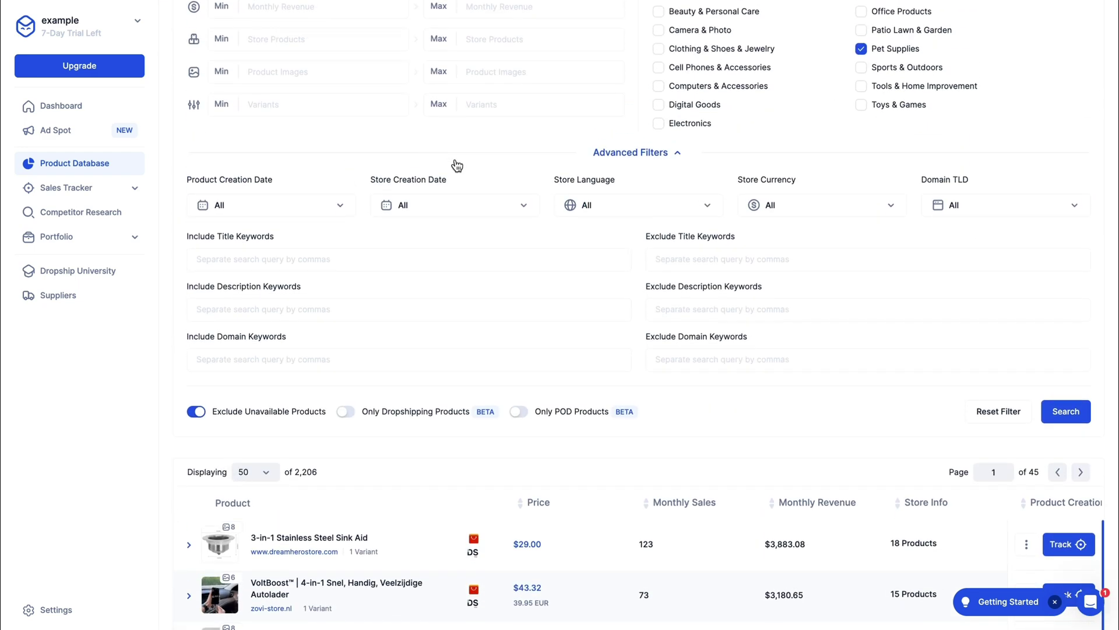
{"action": "left_click_drag", "start_coordinate": [544, 183], "coordinate": [676, 223]}
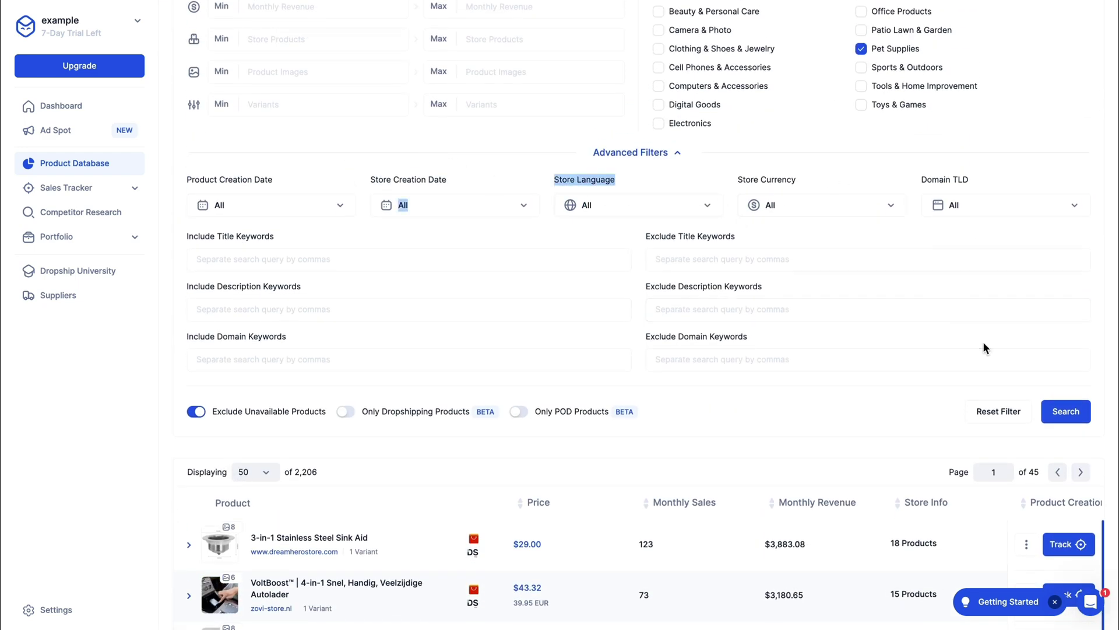
{"action": "left_click", "coordinate": [1065, 411]}
{"action": "scroll", "coordinate": [722, 315], "scroll_direction": "down", "scroll_amount": 4}
Expand the Self-Heating Pet Bed with Cover row to view its January revenue chart and tracking options.
{"action": "scroll", "coordinate": [627, 118], "scroll_direction": "down", "scroll_amount": 1}
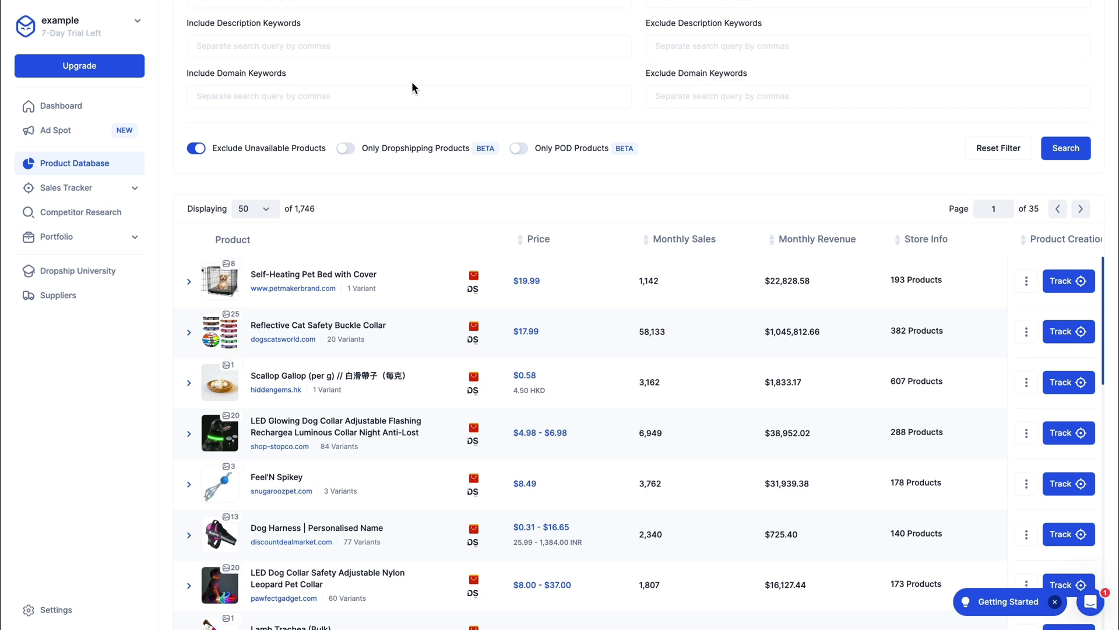
{"action": "scroll", "coordinate": [447, 92], "scroll_direction": "down", "scroll_amount": 2}
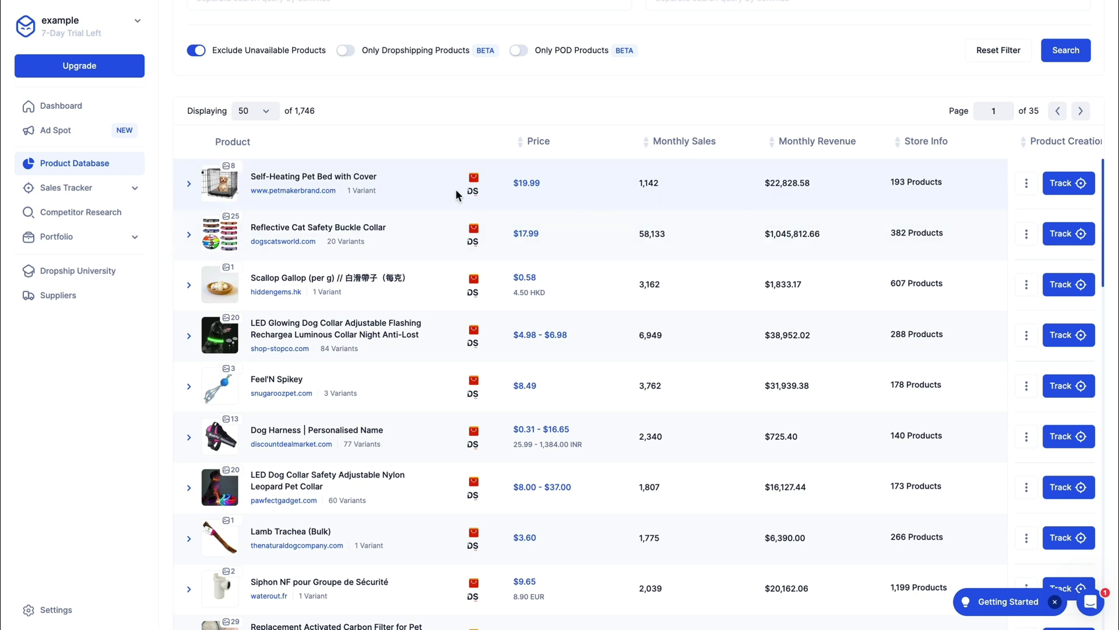
{"action": "left_click", "coordinate": [353, 186]}
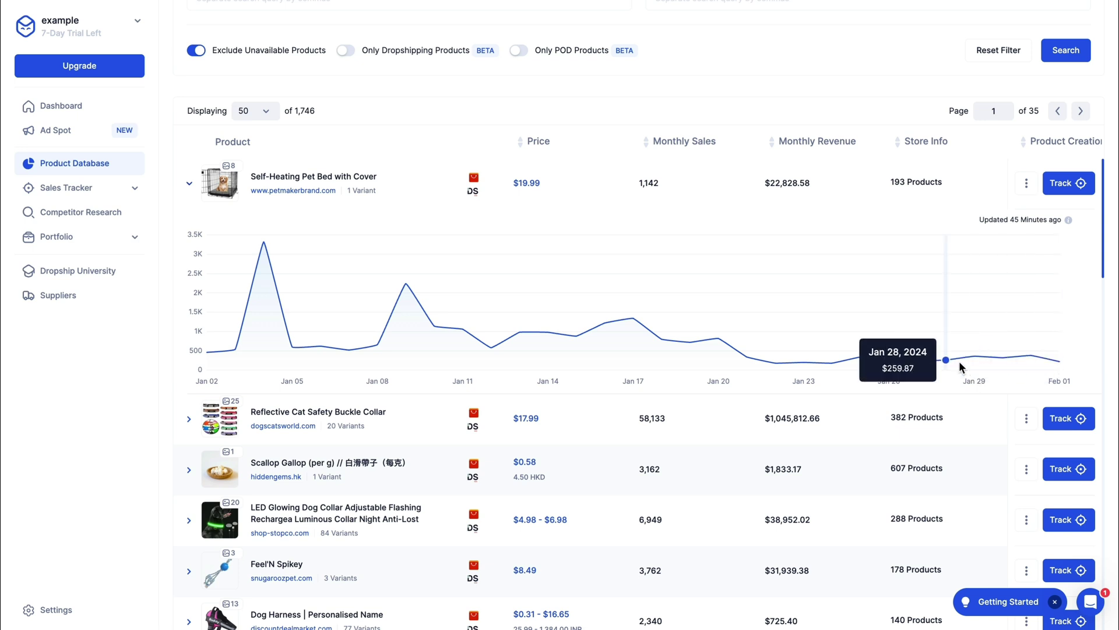
{"action": "left_click", "coordinate": [1060, 184]}
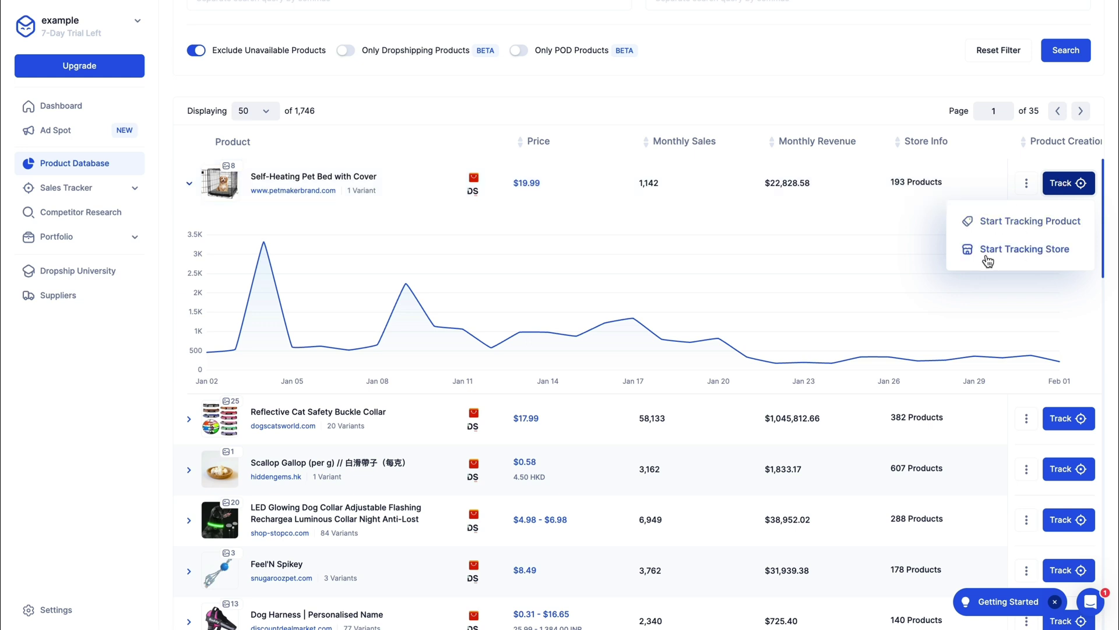
Browse the PetMaker store page for the $19.99 Self-Heating Pet Bed with Cover.
{"action": "left_click", "coordinate": [279, 196]}
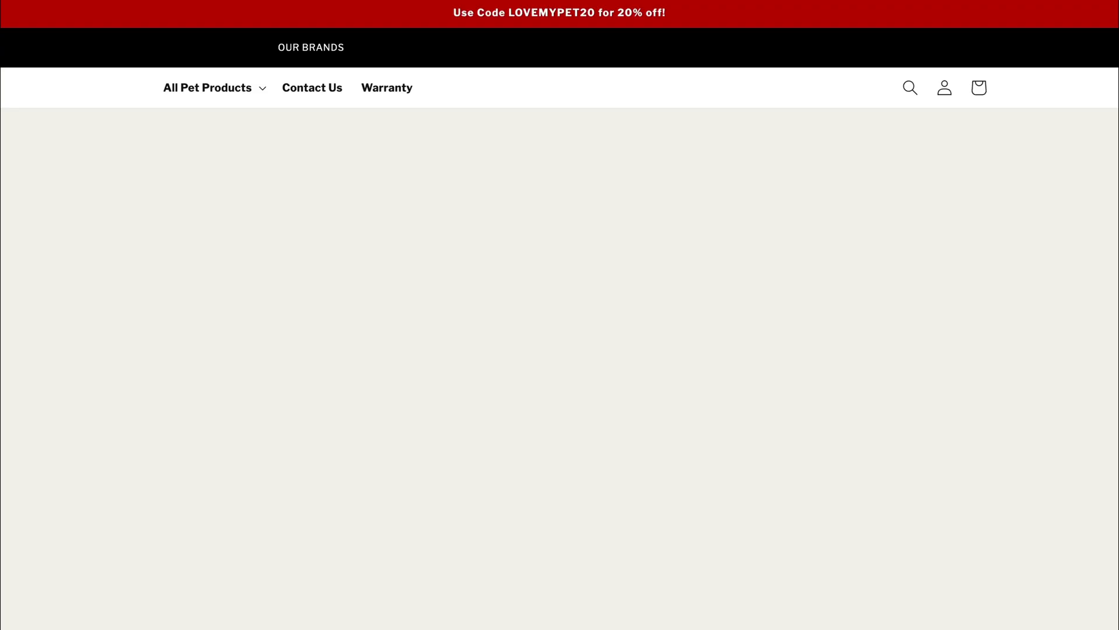
{"action": "scroll", "coordinate": [441, 208], "scroll_direction": "down", "scroll_amount": 1}
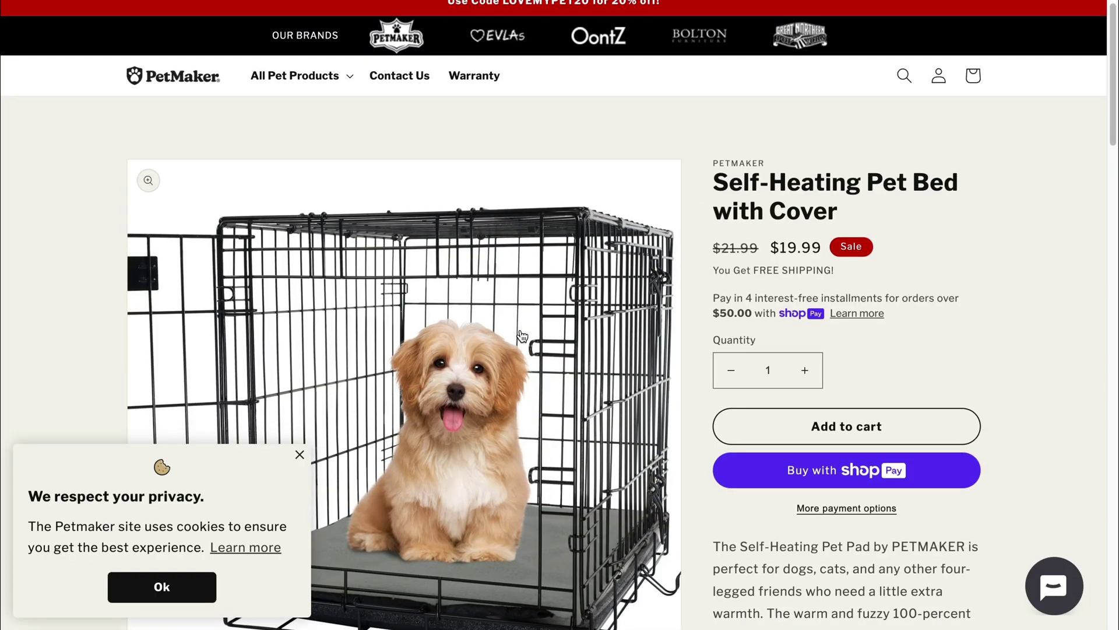
{"action": "scroll", "coordinate": [379, 398], "scroll_direction": "down", "scroll_amount": 2}
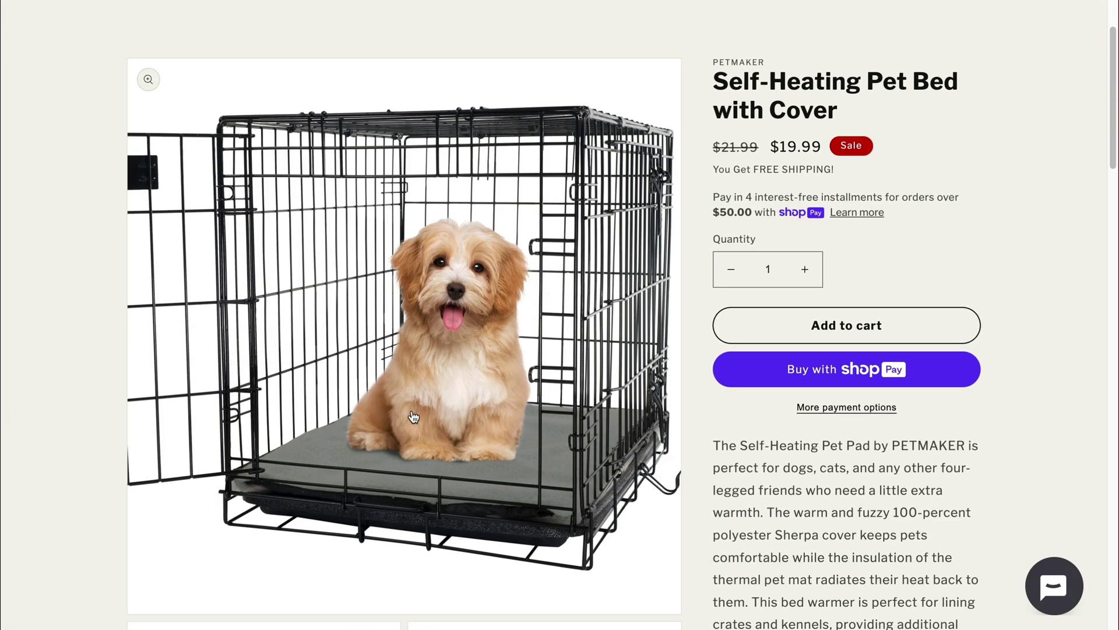
{"action": "scroll", "coordinate": [373, 402], "scroll_direction": "up", "scroll_amount": 1}
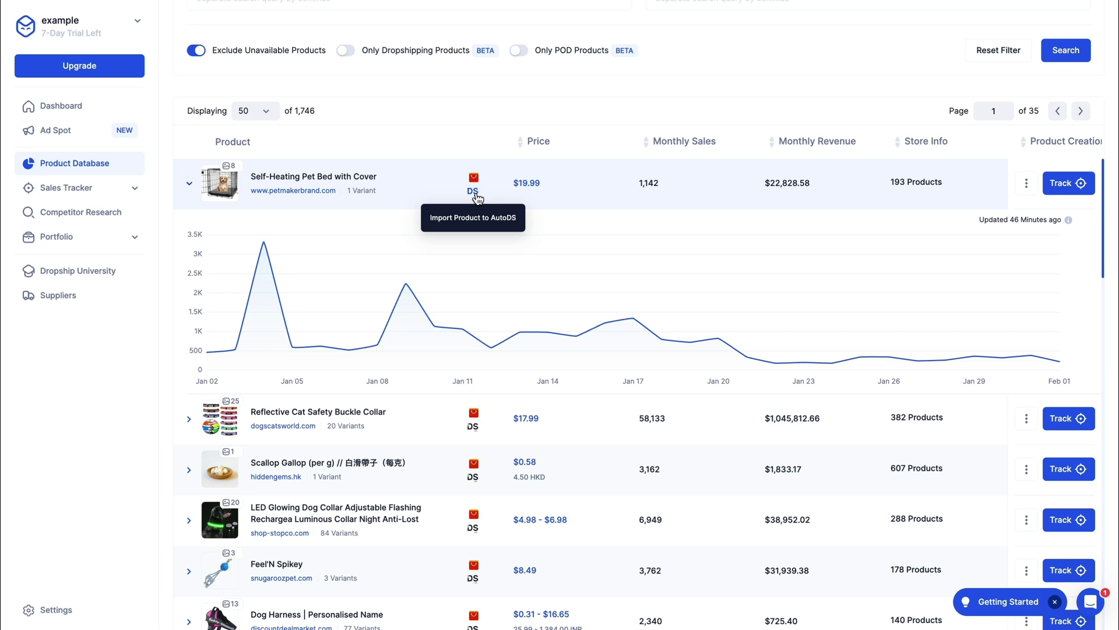
Start tracking the Self-Heating Pet Bed product and dismiss the confirmation message.
{"action": "scroll", "coordinate": [477, 199], "scroll_direction": "up", "scroll_amount": 1}
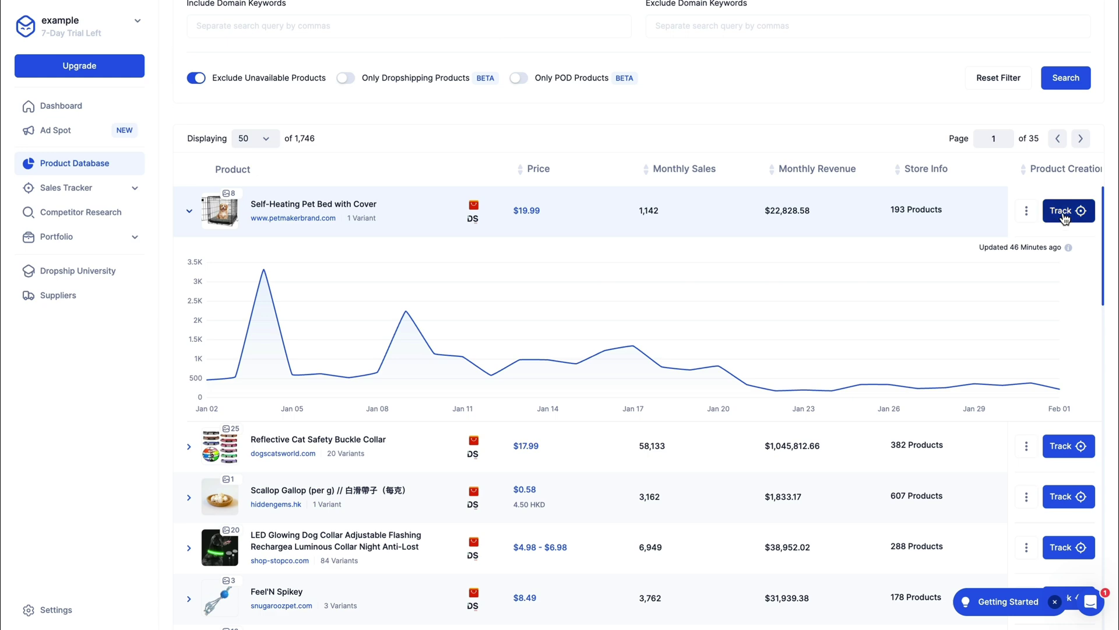
{"action": "left_click", "coordinate": [1081, 220]}
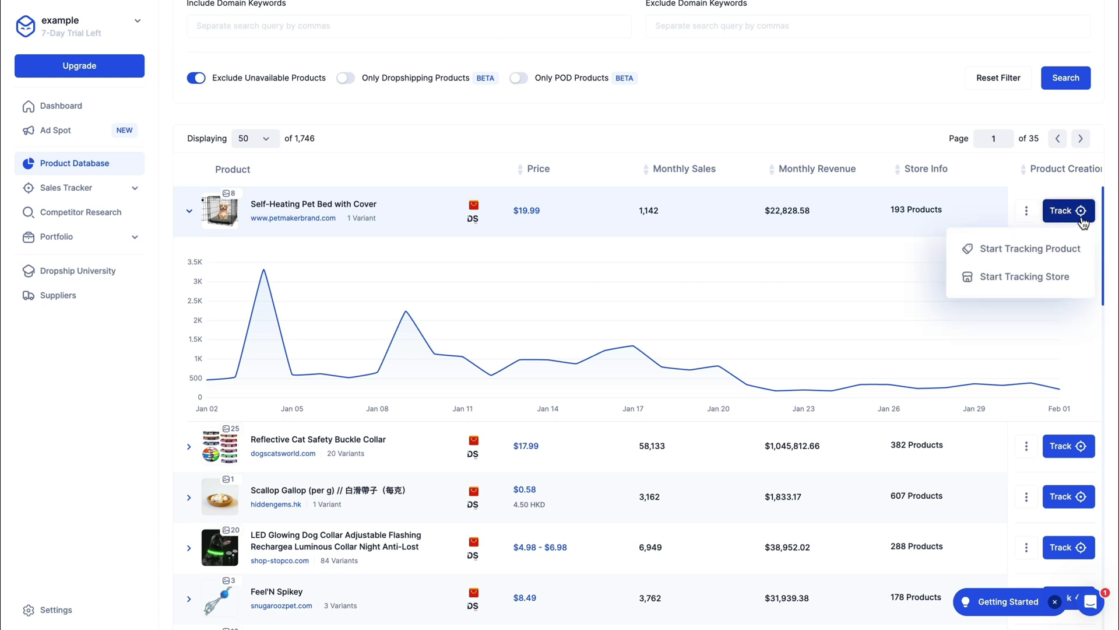
{"action": "left_click", "coordinate": [1024, 251]}
{"action": "left_click_drag", "start_coordinate": [739, 40], "coordinate": [868, 49]}
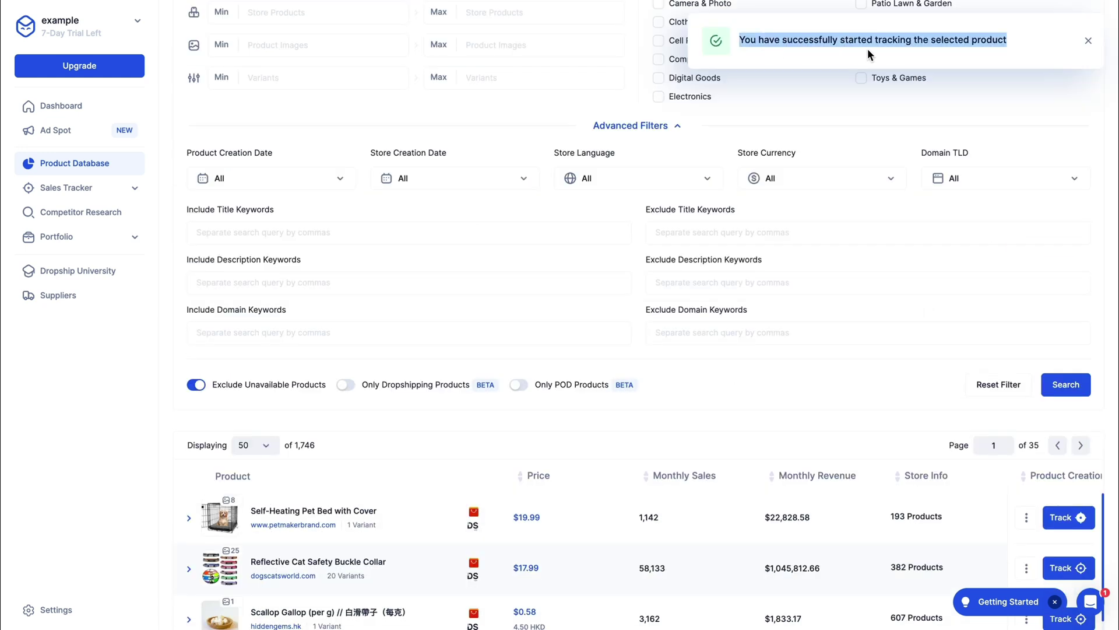
{"action": "left_click", "coordinate": [1088, 41]}
Highlight the 19 remaining daily searches and the free-trial search limit notice.
{"action": "scroll", "coordinate": [324, 115], "scroll_direction": "up", "scroll_amount": 5}
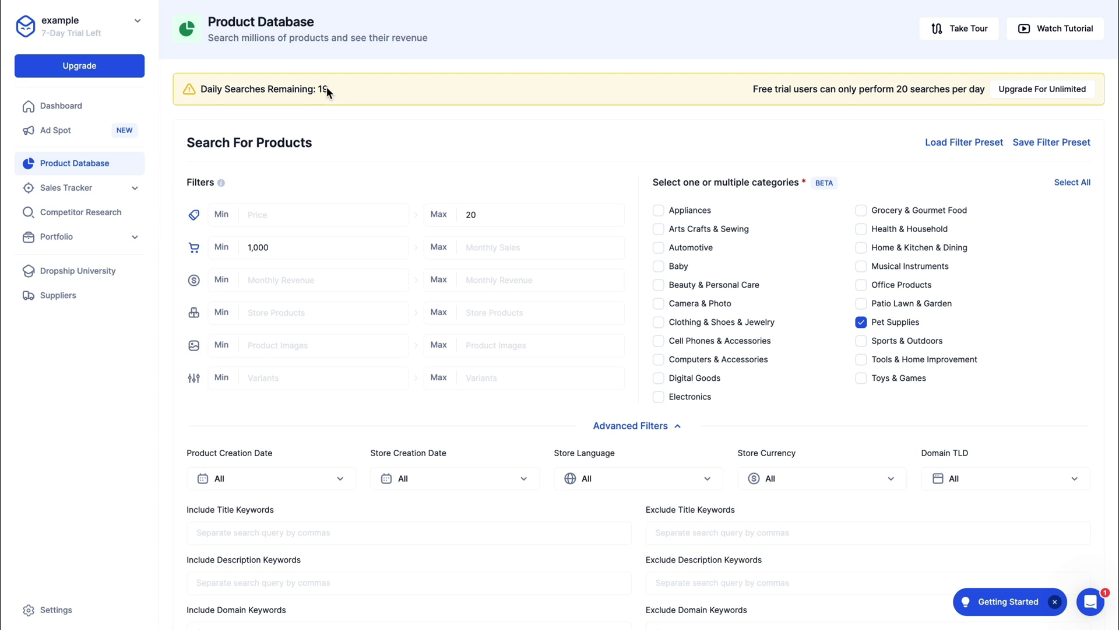
{"action": "left_click_drag", "start_coordinate": [327, 89], "coordinate": [180, 88]}
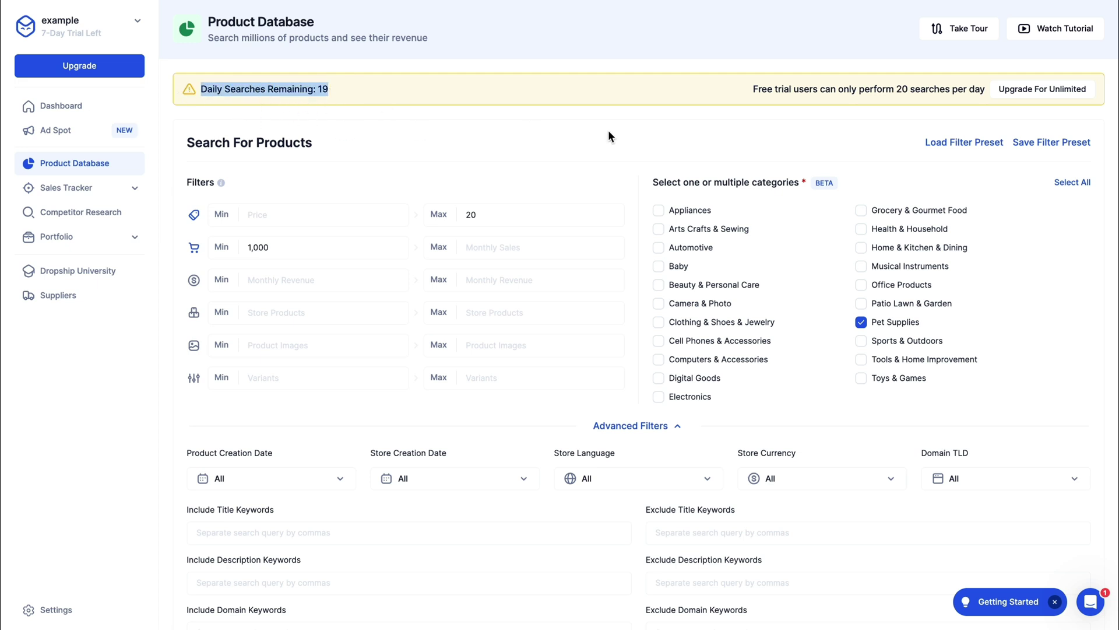
{"action": "left_click_drag", "start_coordinate": [750, 91], "coordinate": [796, 92]}
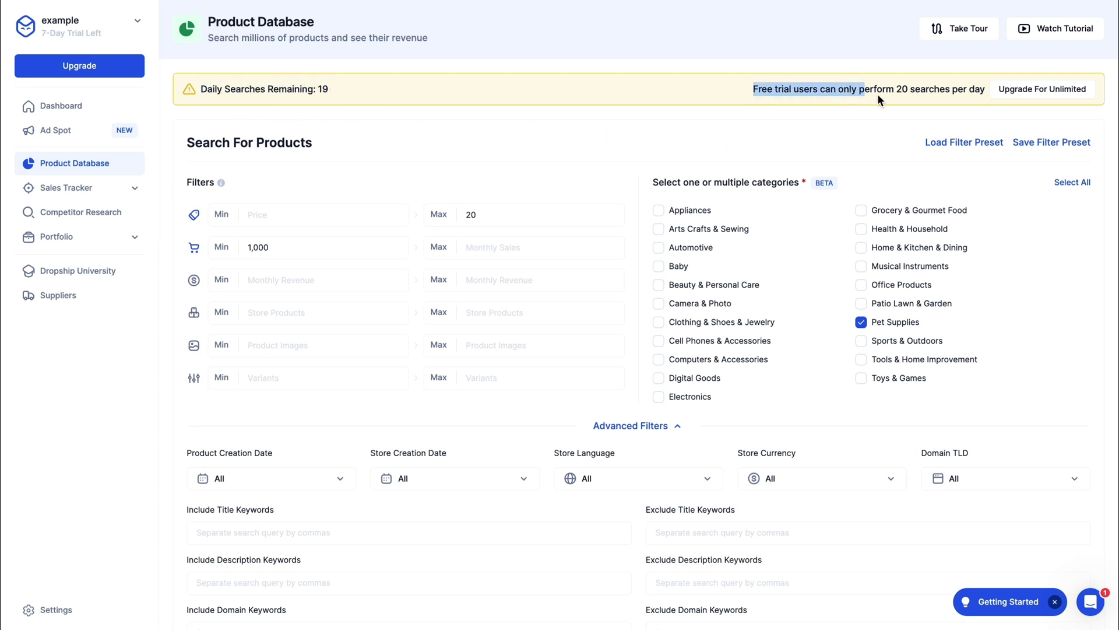
{"action": "left_click_drag", "start_coordinate": [878, 96], "coordinate": [1019, 91]}
Add Anti from Smart Suggestions as an included title keyword.
{"action": "left_click", "coordinate": [757, 59]}
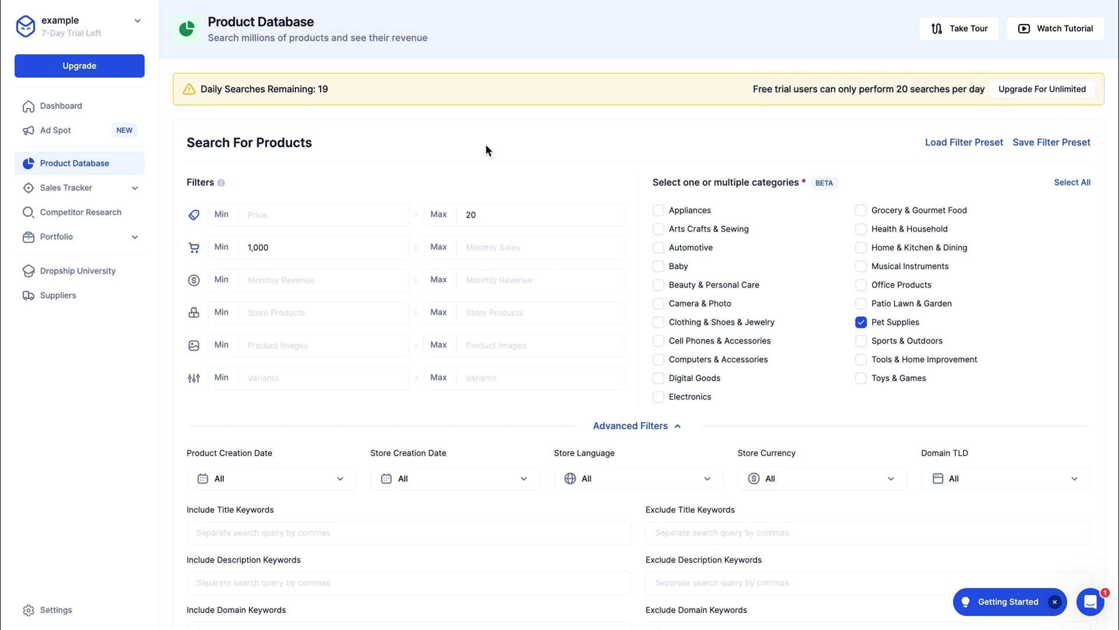
{"action": "scroll", "coordinate": [485, 151], "scroll_direction": "down", "scroll_amount": 4}
{"action": "scroll", "coordinate": [237, 252], "scroll_direction": "down", "scroll_amount": 1}
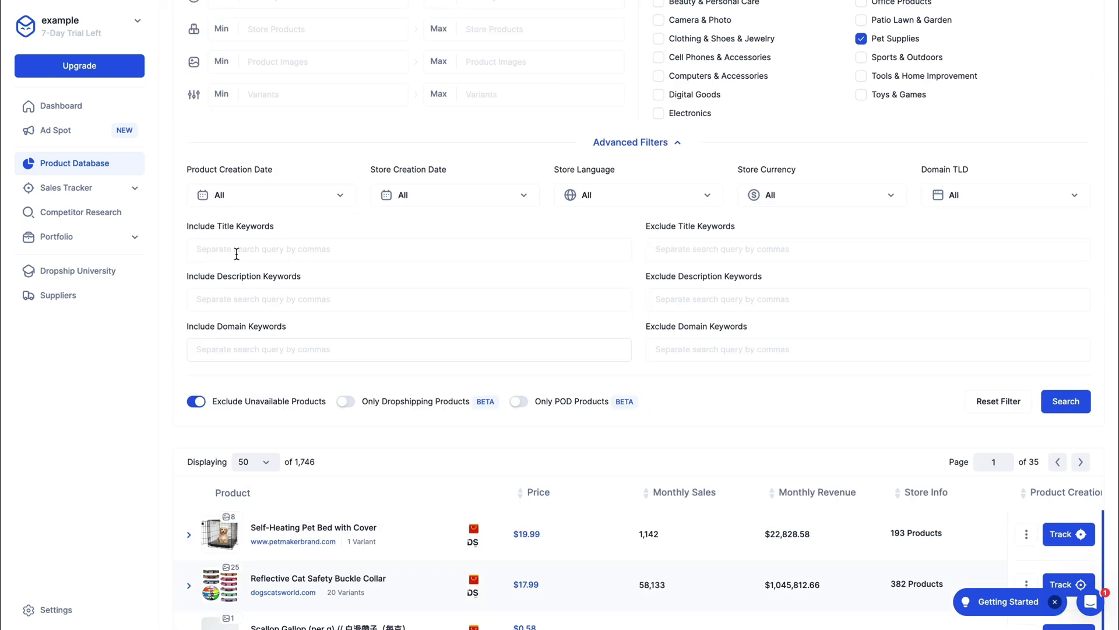
{"action": "scroll", "coordinate": [250, 302], "scroll_direction": "up", "scroll_amount": 3}
{"action": "scroll", "coordinate": [167, 320], "scroll_direction": "down", "scroll_amount": 2}
{"action": "left_click", "coordinate": [246, 302]}
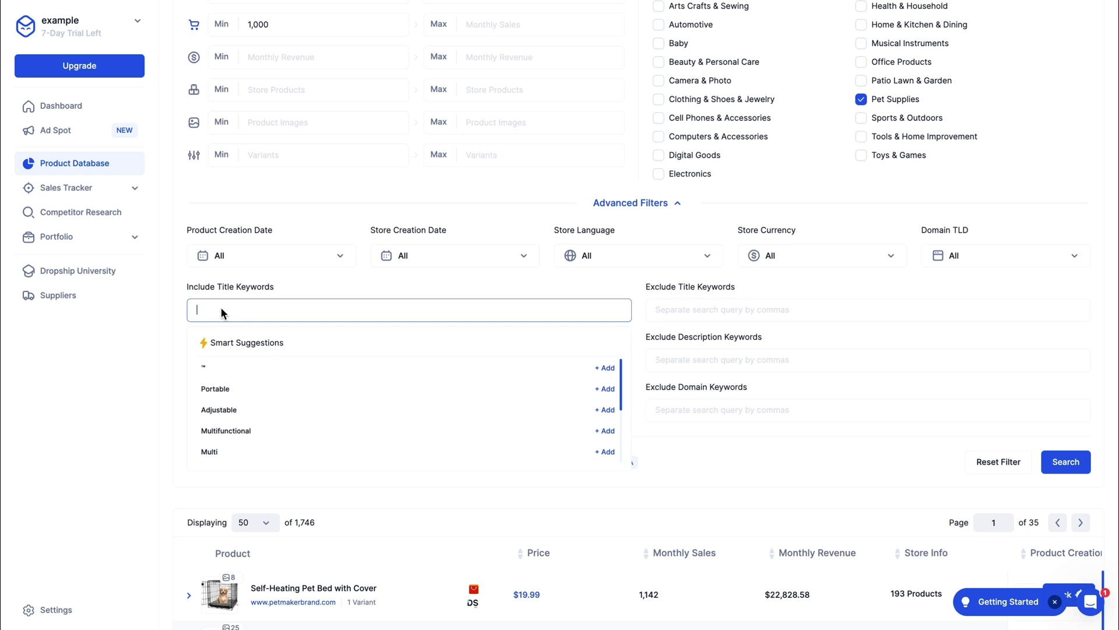
{"action": "left_click", "coordinate": [230, 315]}
{"action": "left_click", "coordinate": [239, 309]}
{"action": "right_click", "coordinate": [239, 357]}
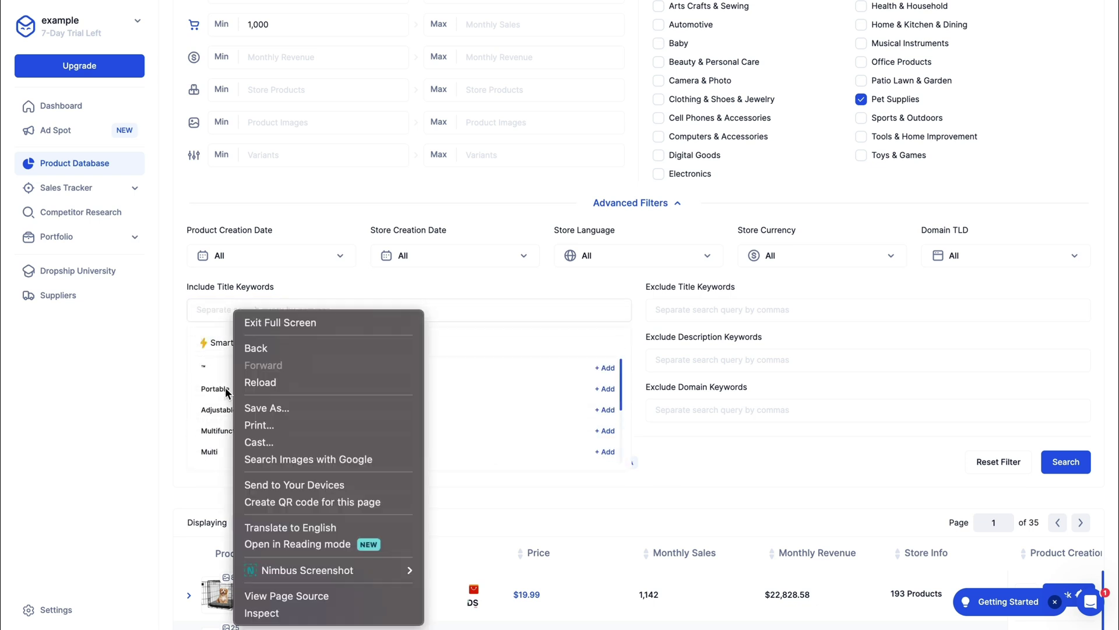
{"action": "left_click", "coordinate": [311, 296]}
{"action": "scroll", "coordinate": [252, 401], "scroll_direction": "down", "scroll_amount": 2}
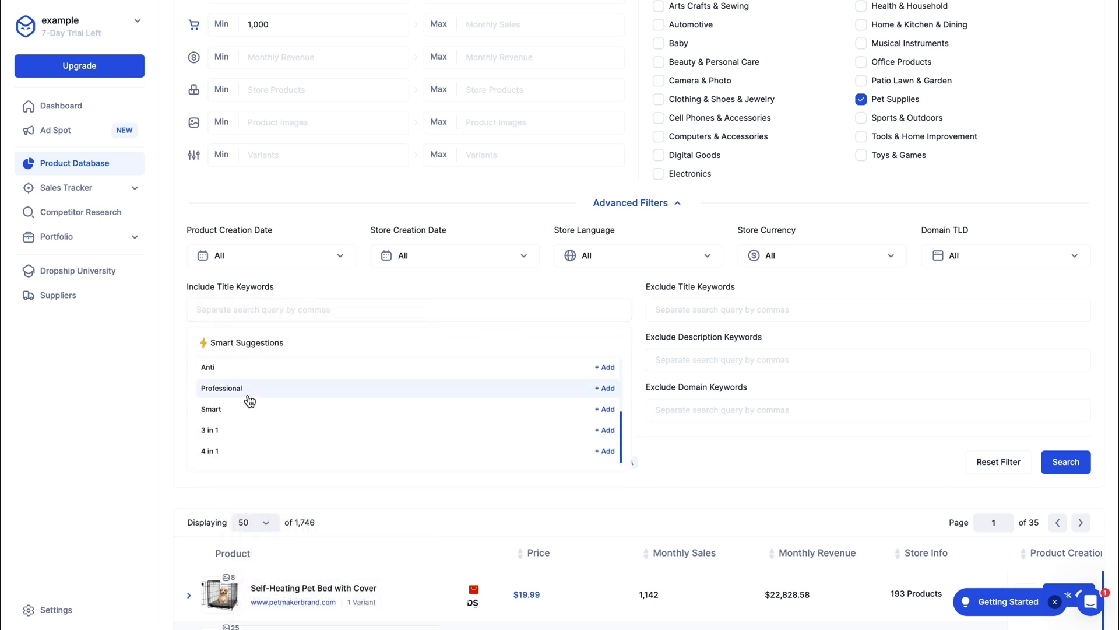
{"action": "scroll", "coordinate": [236, 376], "scroll_direction": "up", "scroll_amount": 1}
{"action": "left_click", "coordinate": [237, 371]}
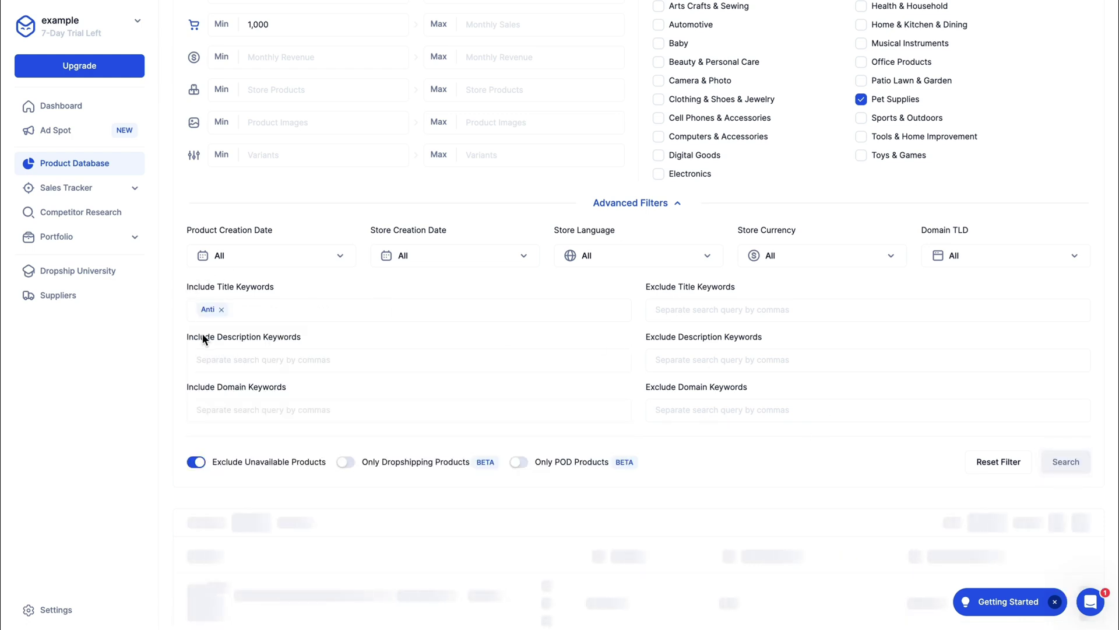
Track the Thedogslovers store from the Dogs PU collars row, noting its 228 products and $99,267.00 revenue.
{"action": "scroll", "coordinate": [173, 332], "scroll_direction": "down", "scroll_amount": 4}
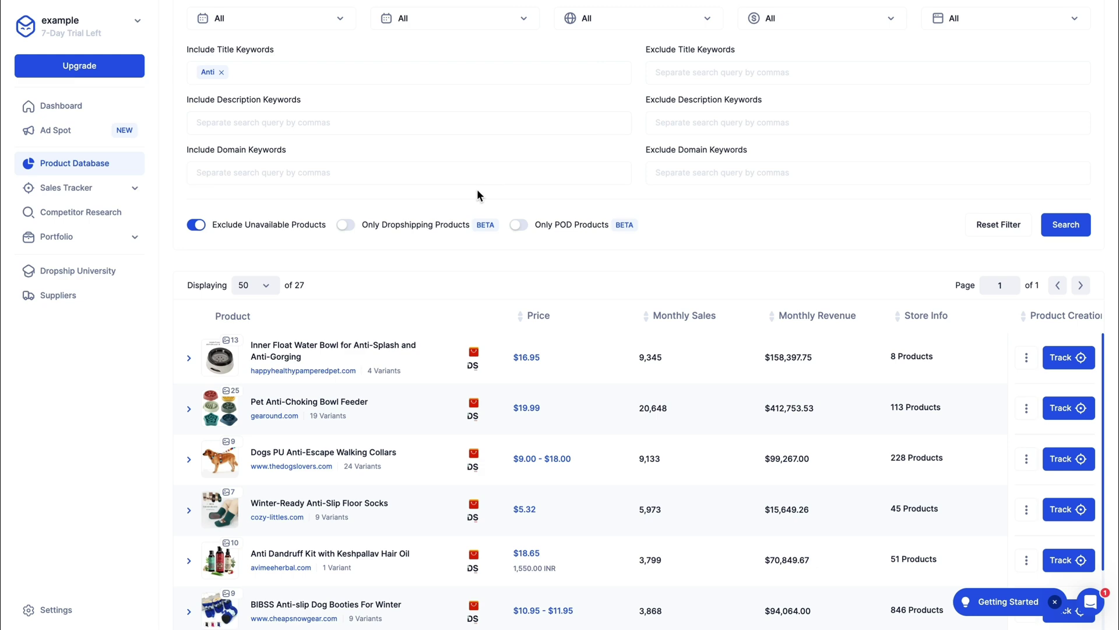
{"action": "scroll", "coordinate": [477, 195], "scroll_direction": "down", "scroll_amount": 2}
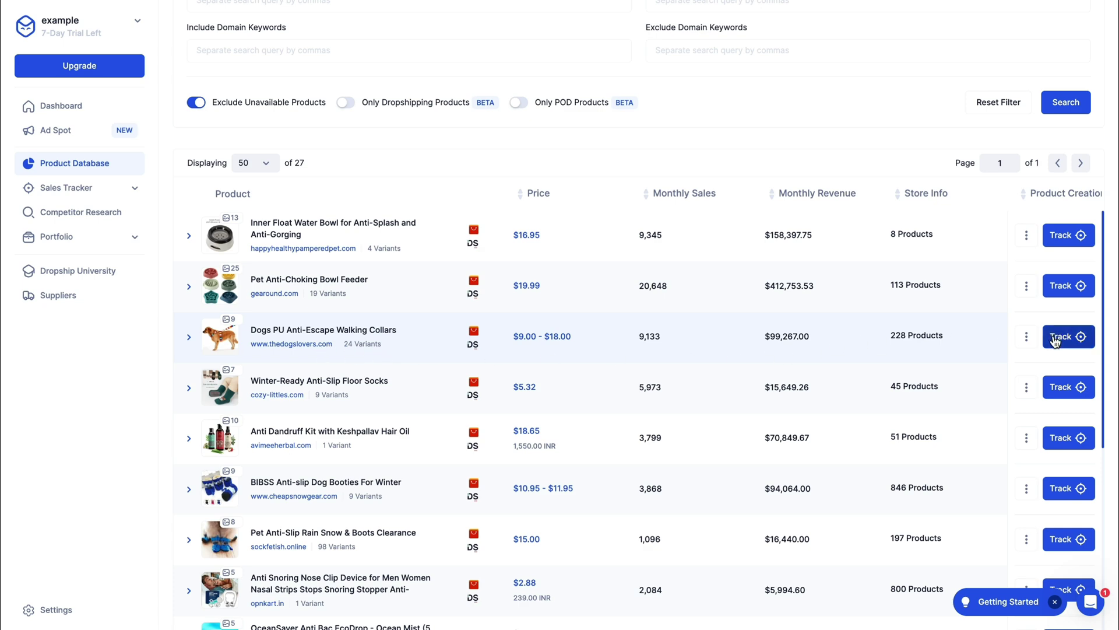
{"action": "left_click", "coordinate": [1073, 341]}
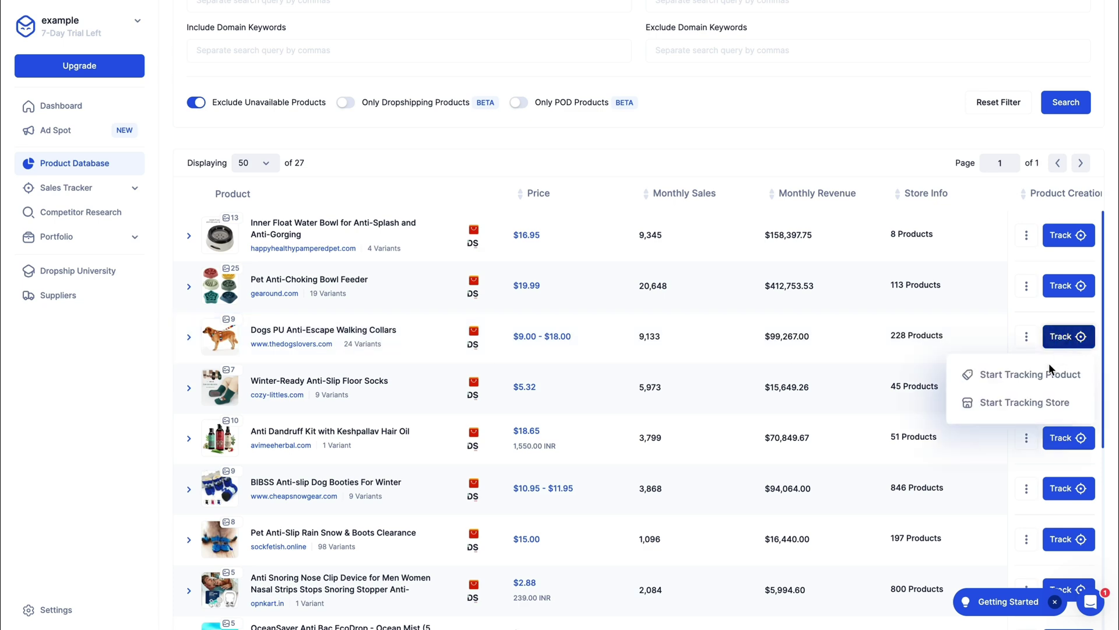
{"action": "left_click", "coordinate": [1015, 406]}
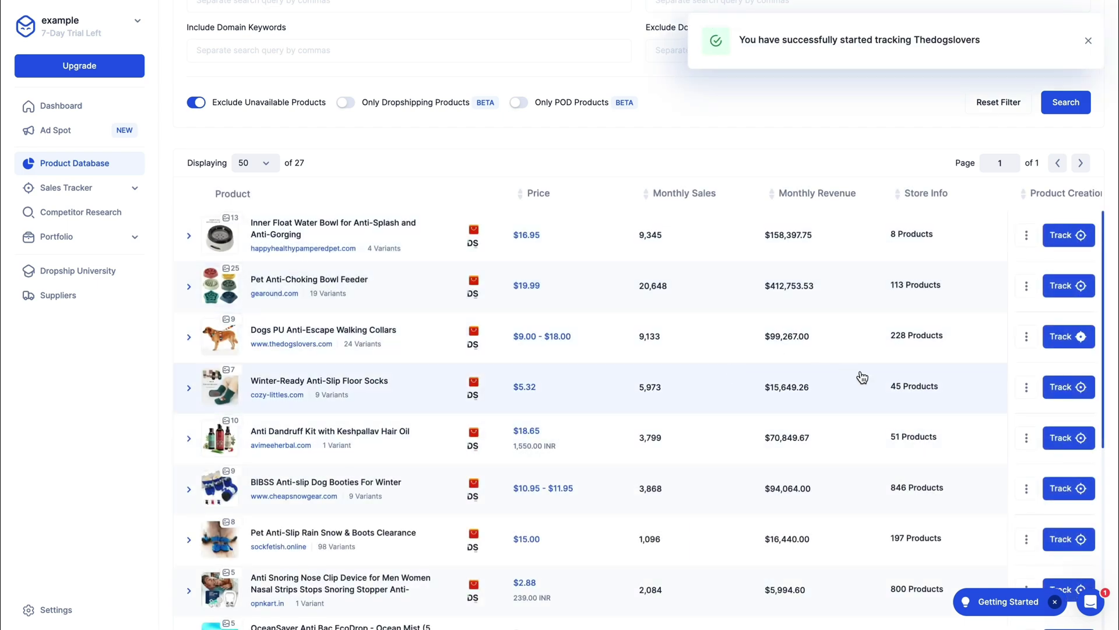
{"action": "left_click_drag", "start_coordinate": [892, 344], "coordinate": [955, 345]}
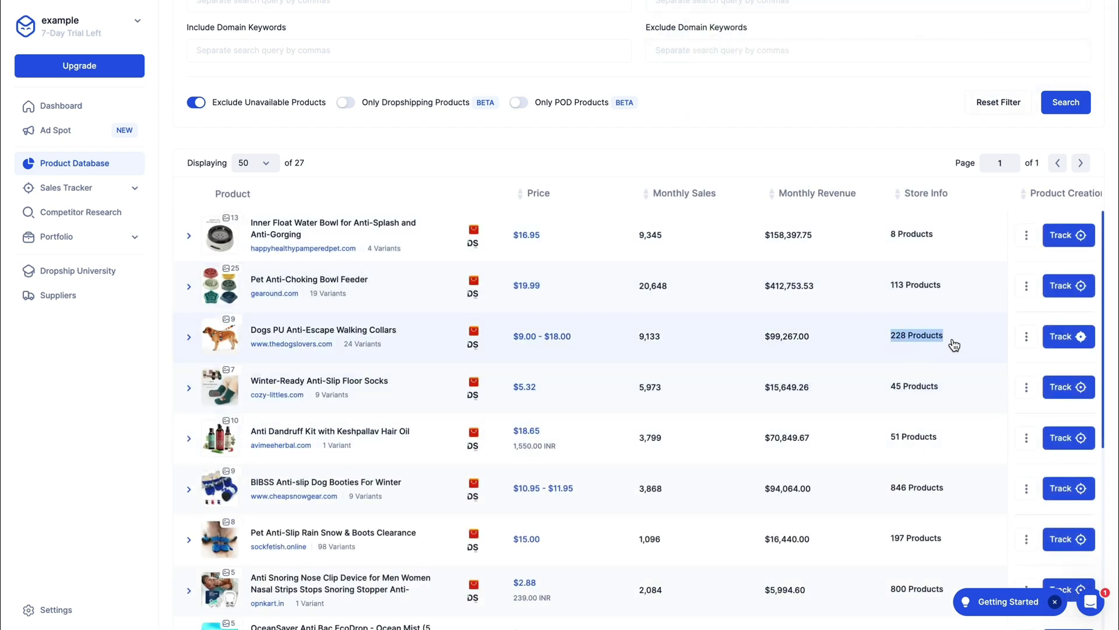
{"action": "left_click_drag", "start_coordinate": [850, 346], "coordinate": [740, 342]}
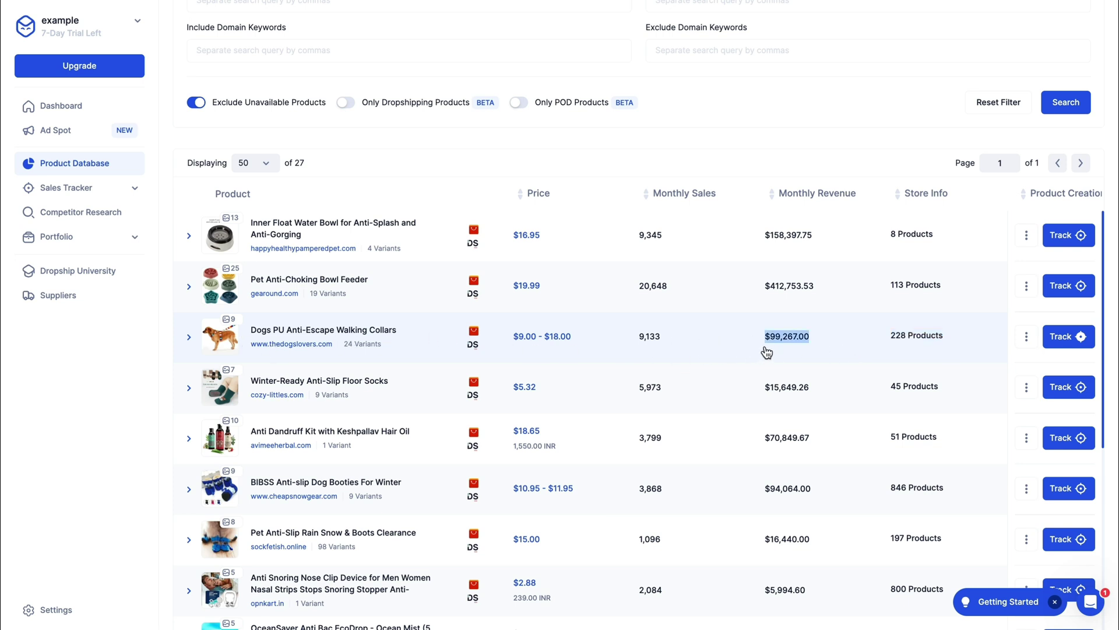
{"action": "left_click", "coordinate": [655, 344]}
{"action": "scroll", "coordinate": [655, 344], "scroll_direction": "up", "scroll_amount": 3}
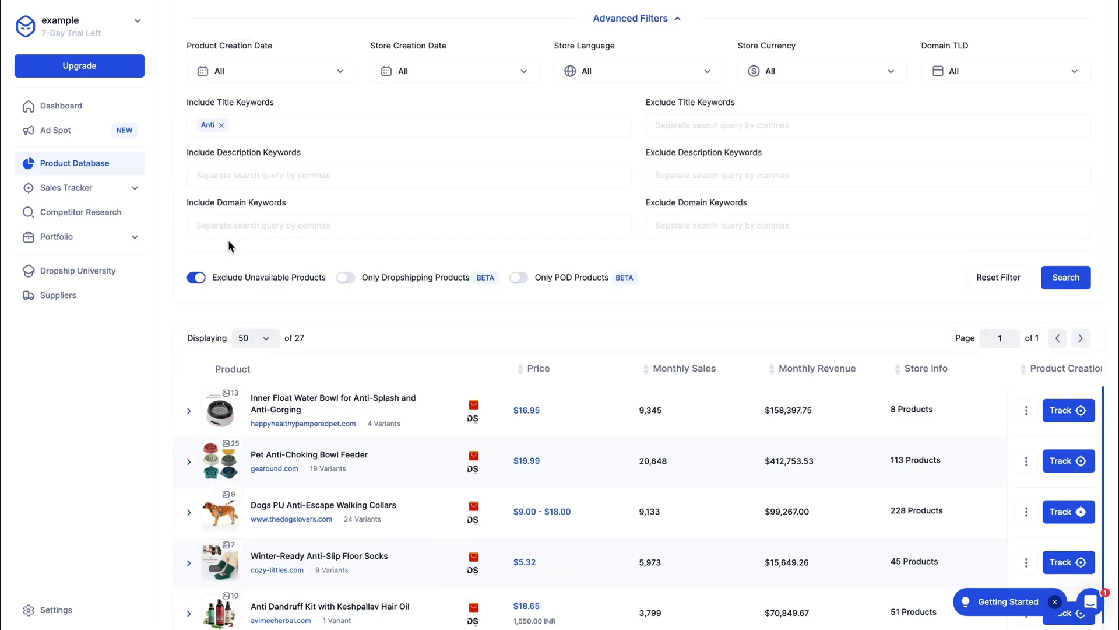
From Sales Tracker, open Thedogslovers insights and sort its product table by Sales, highest first.
{"action": "left_click", "coordinate": [133, 190]}
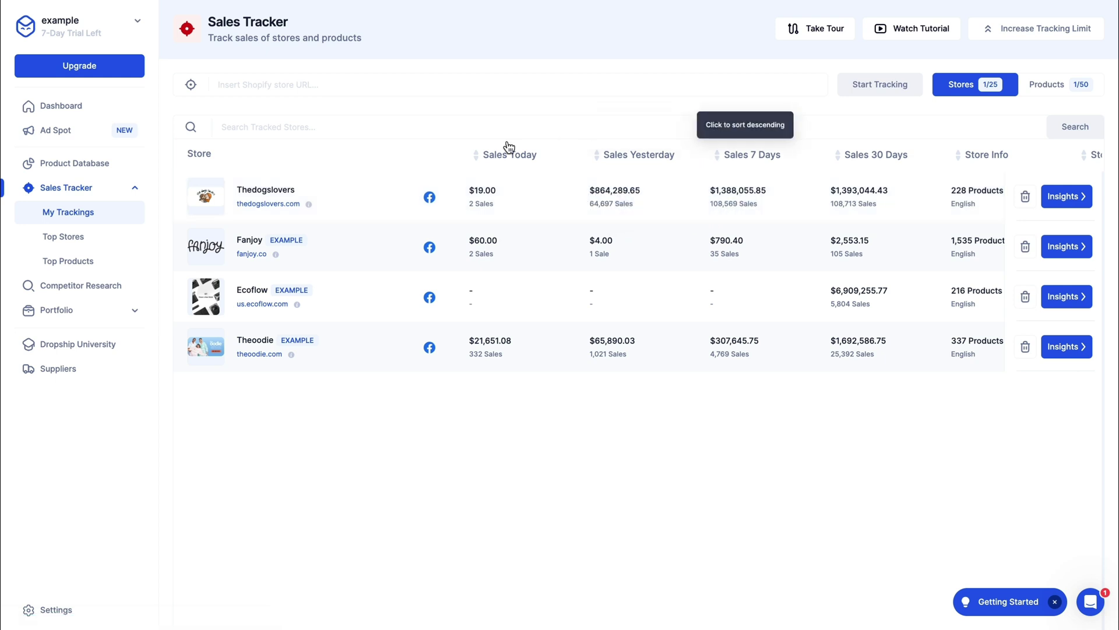
{"action": "left_click", "coordinate": [1068, 199]}
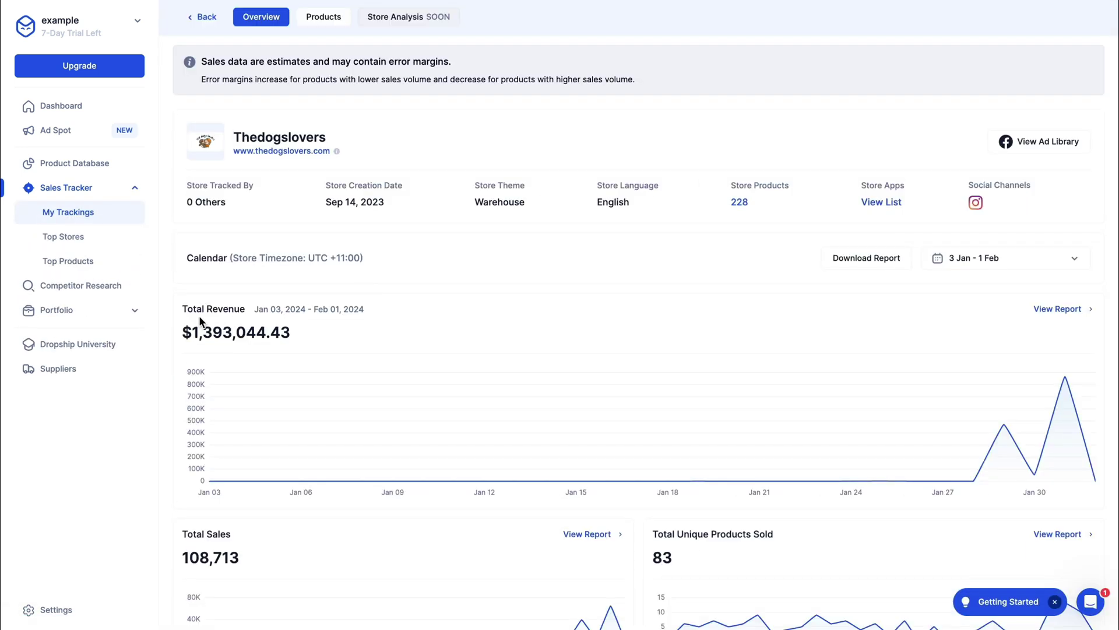
{"action": "scroll", "coordinate": [604, 324], "scroll_direction": "down", "scroll_amount": 3}
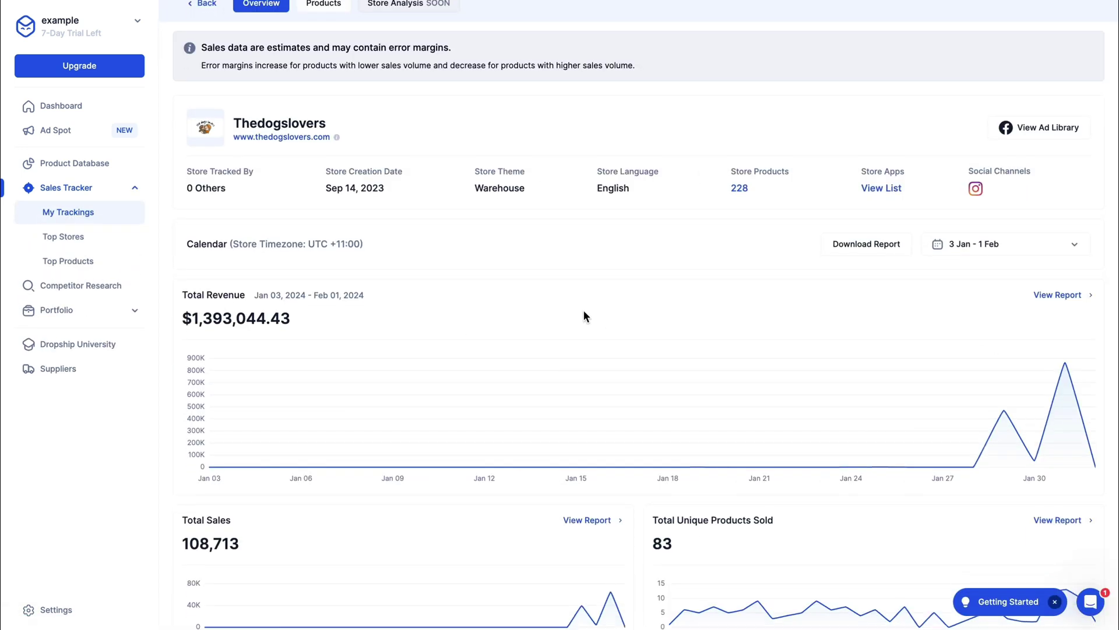
{"action": "scroll", "coordinate": [538, 320], "scroll_direction": "down", "scroll_amount": 1}
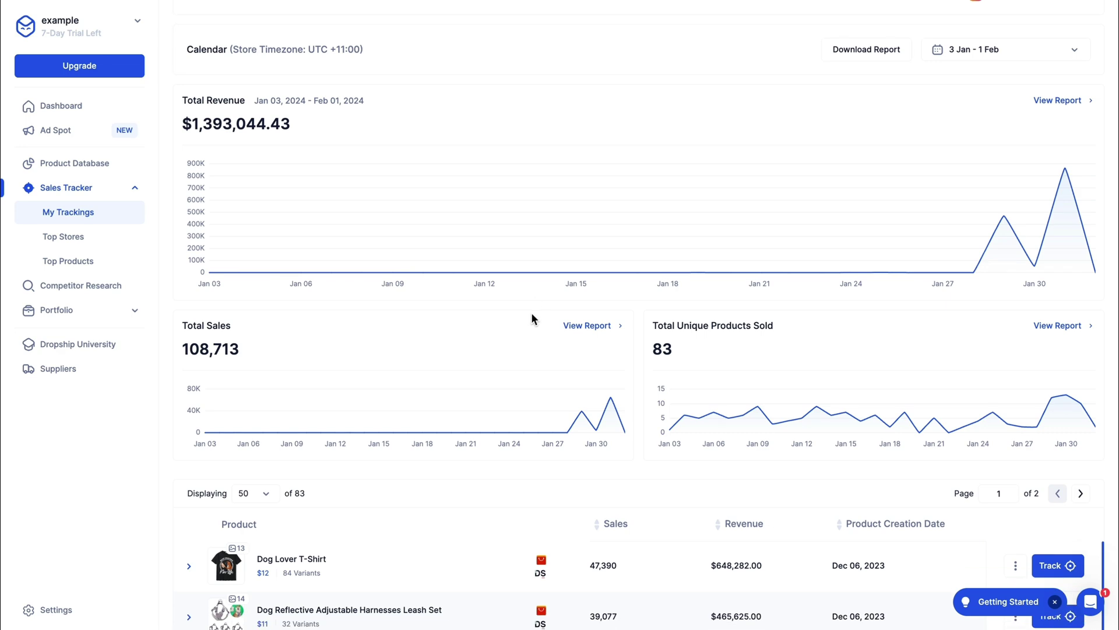
{"action": "scroll", "coordinate": [499, 314], "scroll_direction": "down", "scroll_amount": 6}
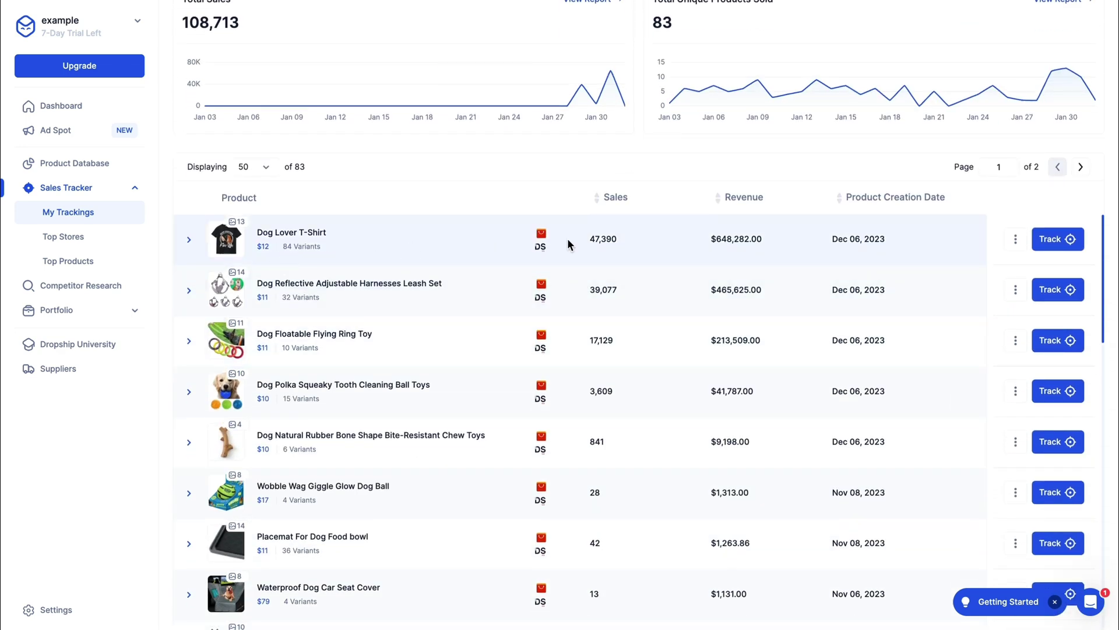
{"action": "left_click", "coordinate": [622, 198]}
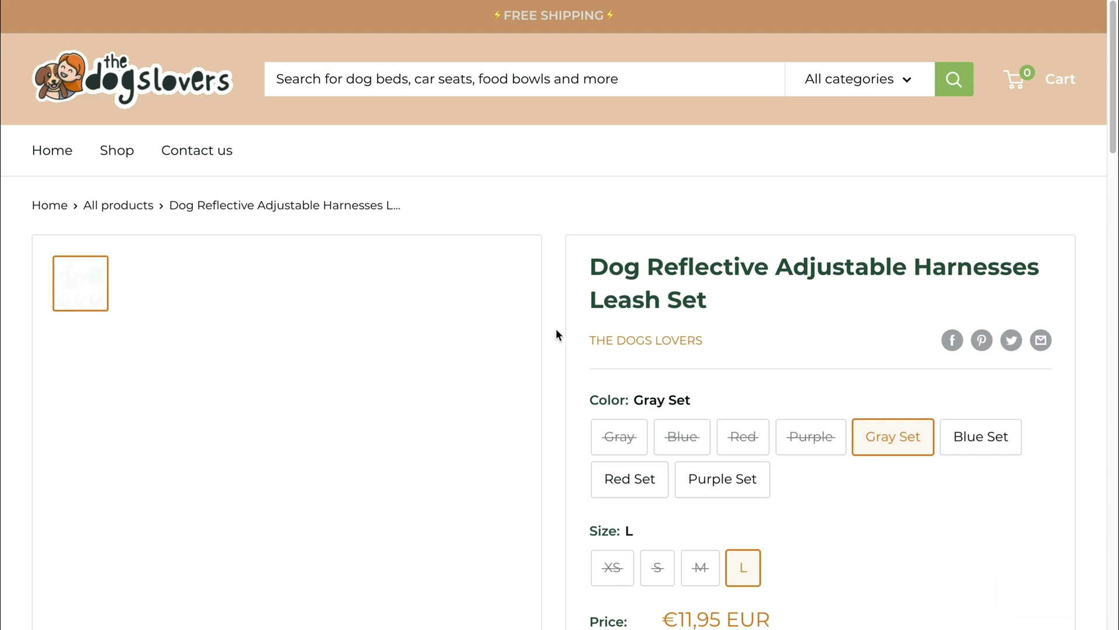
View the harness leash set's size chart, then highlight its $465,625.00 revenue in Dropship.io.
{"action": "scroll", "coordinate": [442, 314], "scroll_direction": "down", "scroll_amount": 1}
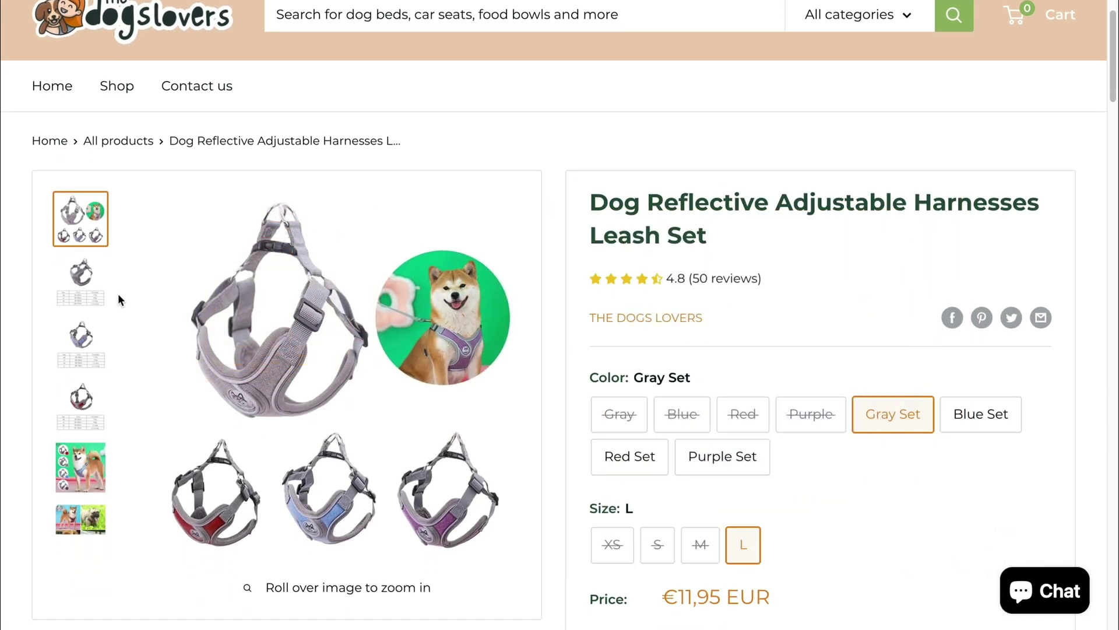
{"action": "left_click", "coordinate": [81, 279]}
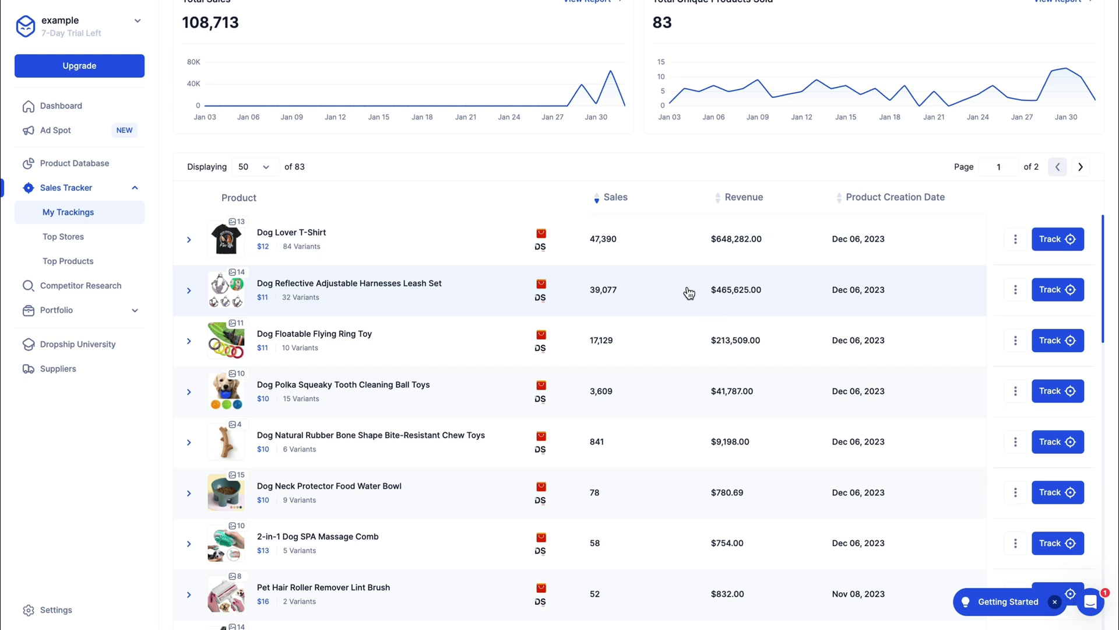
{"action": "left_click_drag", "start_coordinate": [689, 293], "coordinate": [771, 292]}
Try importing the harness leash set to AutoDS and connect the account to AutoDS.
{"action": "left_click", "coordinate": [857, 297]}
{"action": "left_click", "coordinate": [1015, 290]}
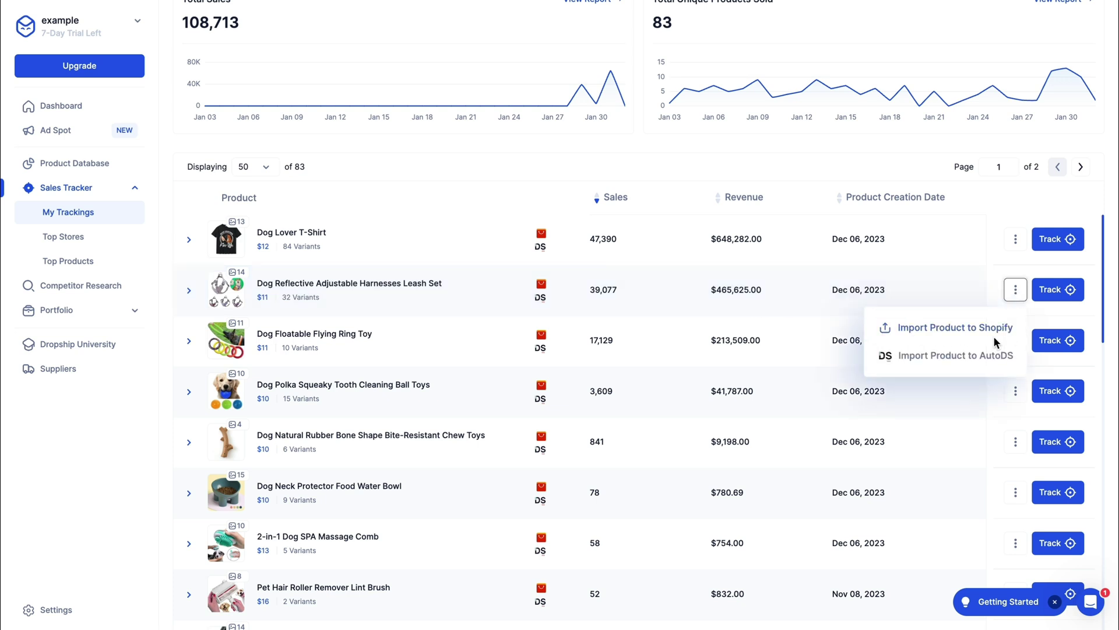
{"action": "left_click", "coordinate": [926, 357]}
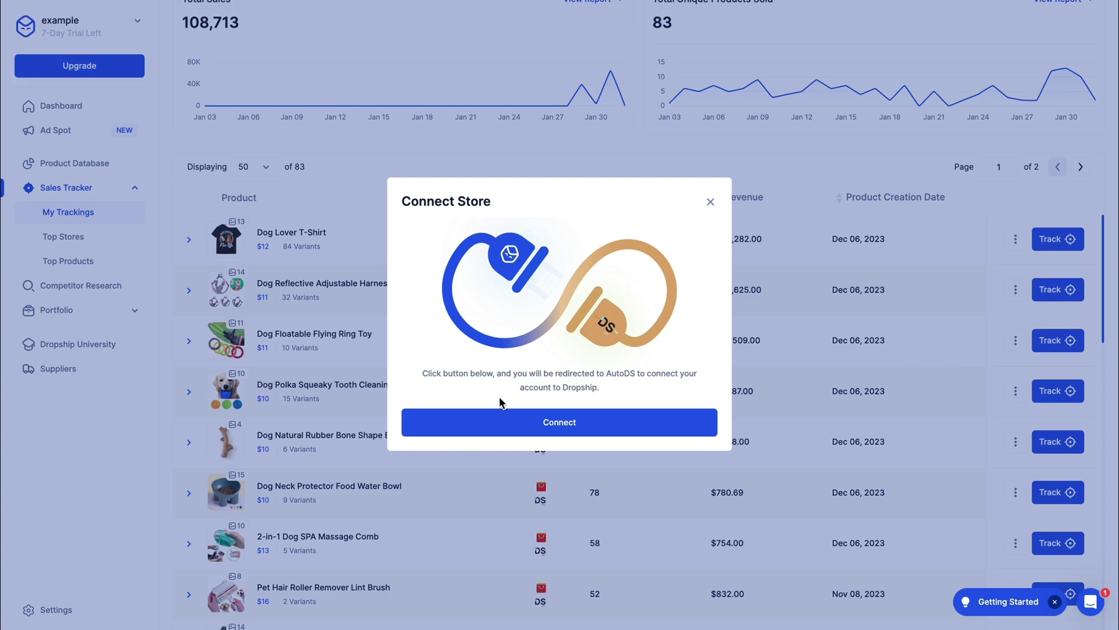
{"action": "left_click", "coordinate": [571, 431]}
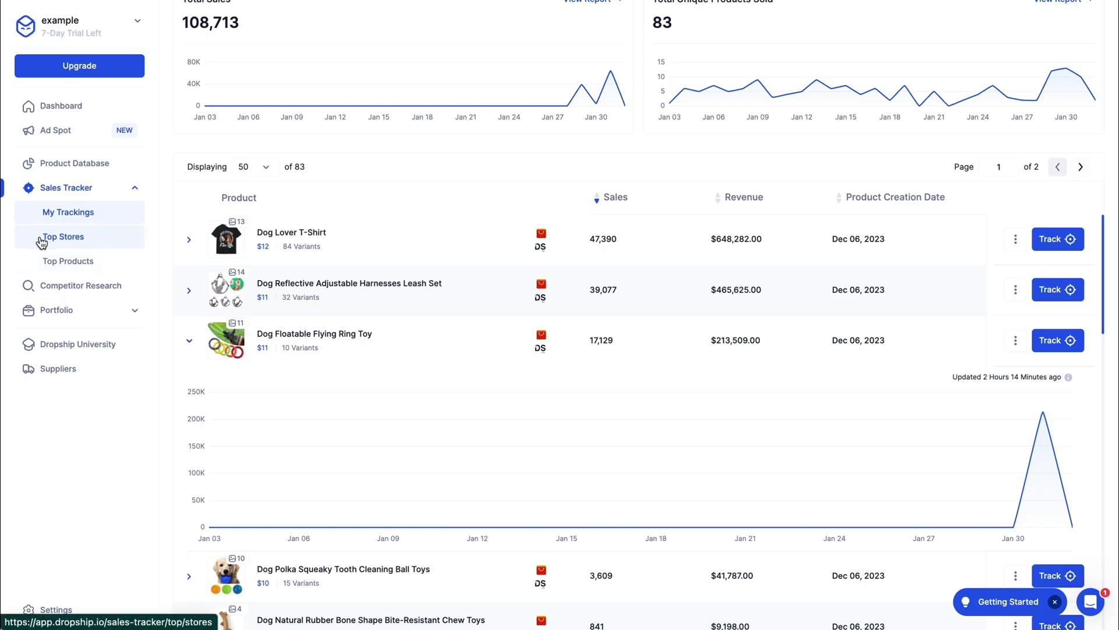
Browse Top Stores, checking Natukabarf's total revenue, then switch to the Top Products list.
{"action": "left_click", "coordinate": [75, 247]}
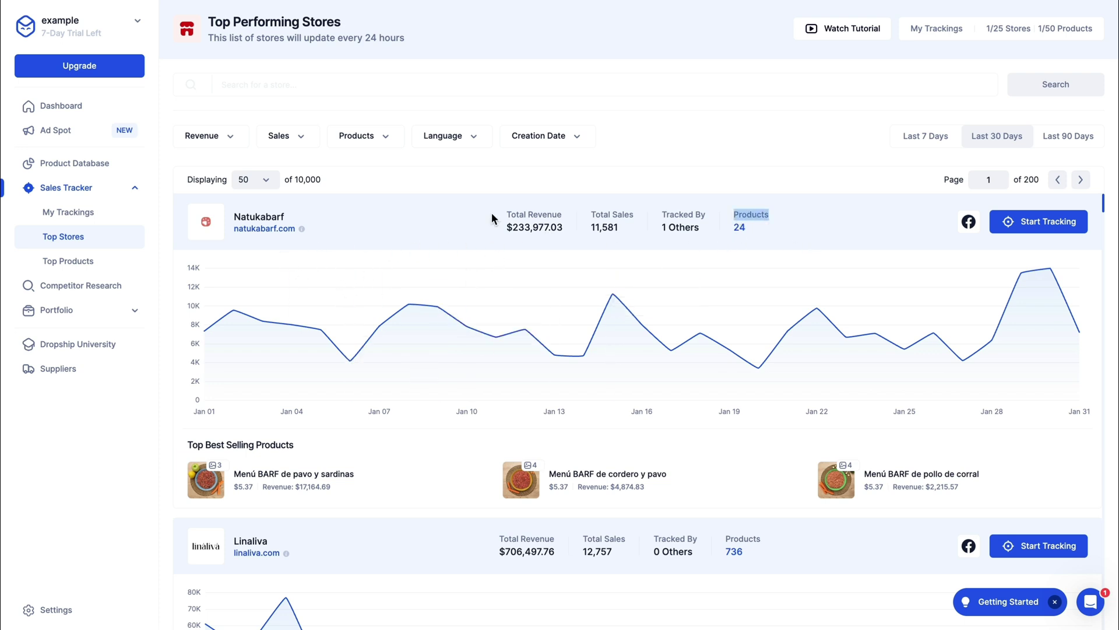
{"action": "left_click_drag", "start_coordinate": [491, 212], "coordinate": [621, 261]}
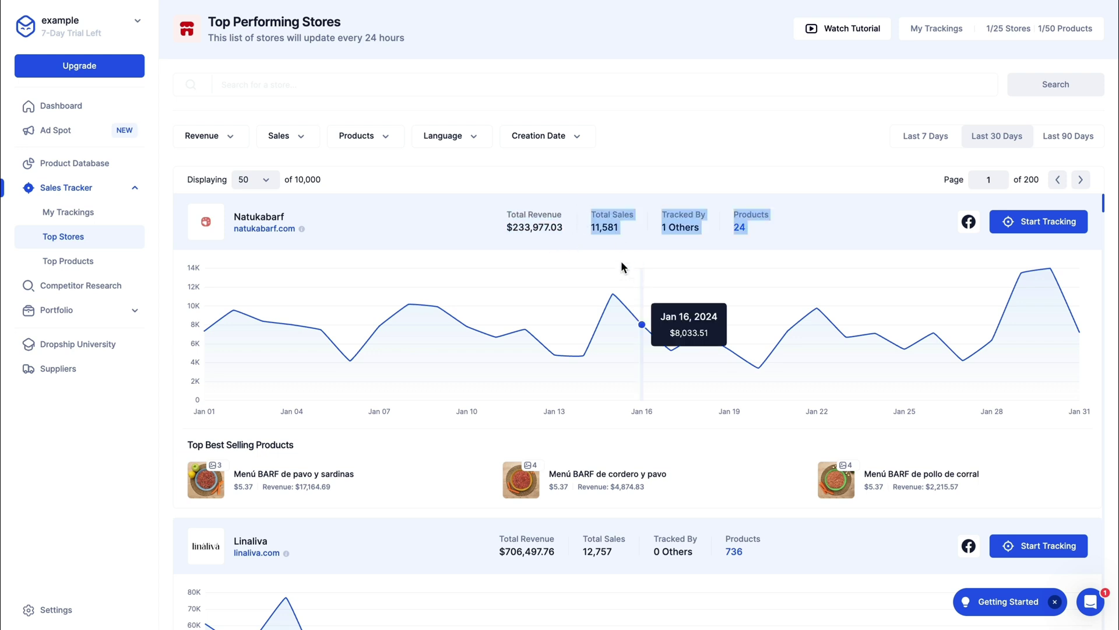
{"action": "left_click", "coordinate": [494, 211]}
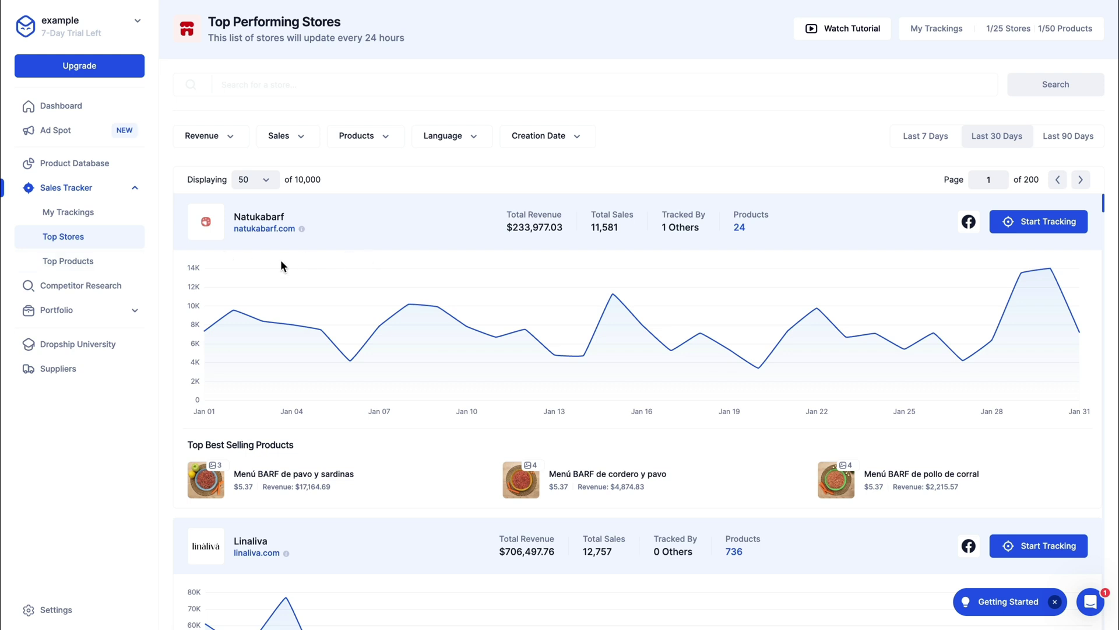
{"action": "left_click", "coordinate": [65, 262]}
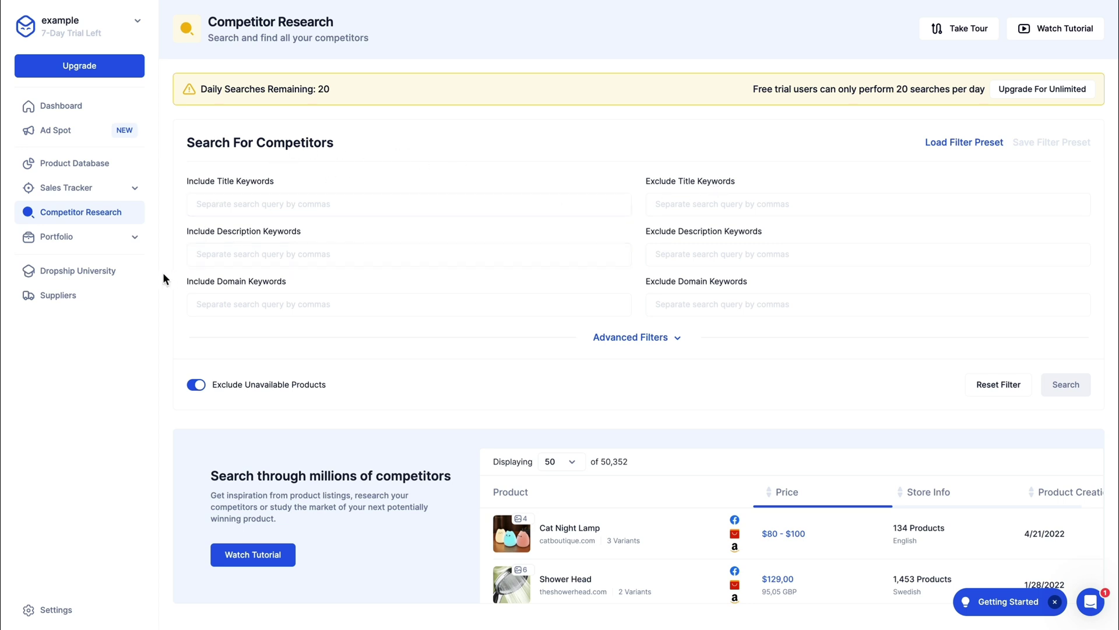
Search competitors with 'skin' as an included domain keyword and scroll the results.
{"action": "left_click", "coordinate": [288, 287]}
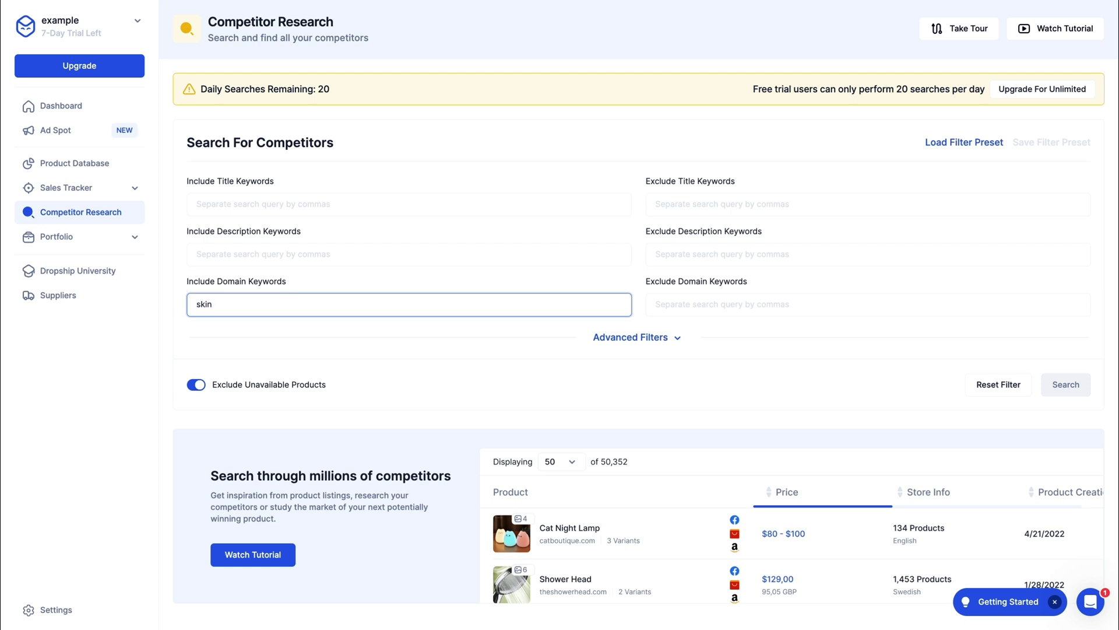
{"action": "type", "text": "skin"}
{"action": "key", "text": "Return"}
{"action": "left_click", "coordinate": [630, 337]}
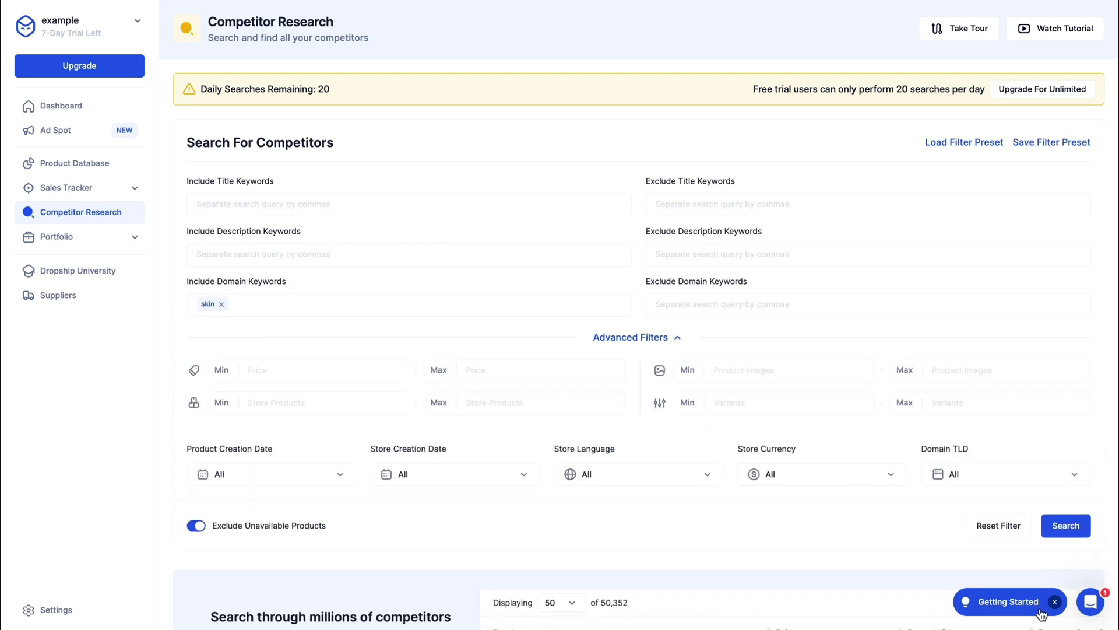
{"action": "left_click", "coordinate": [1067, 532]}
{"action": "scroll", "coordinate": [499, 344], "scroll_direction": "down", "scroll_amount": 3}
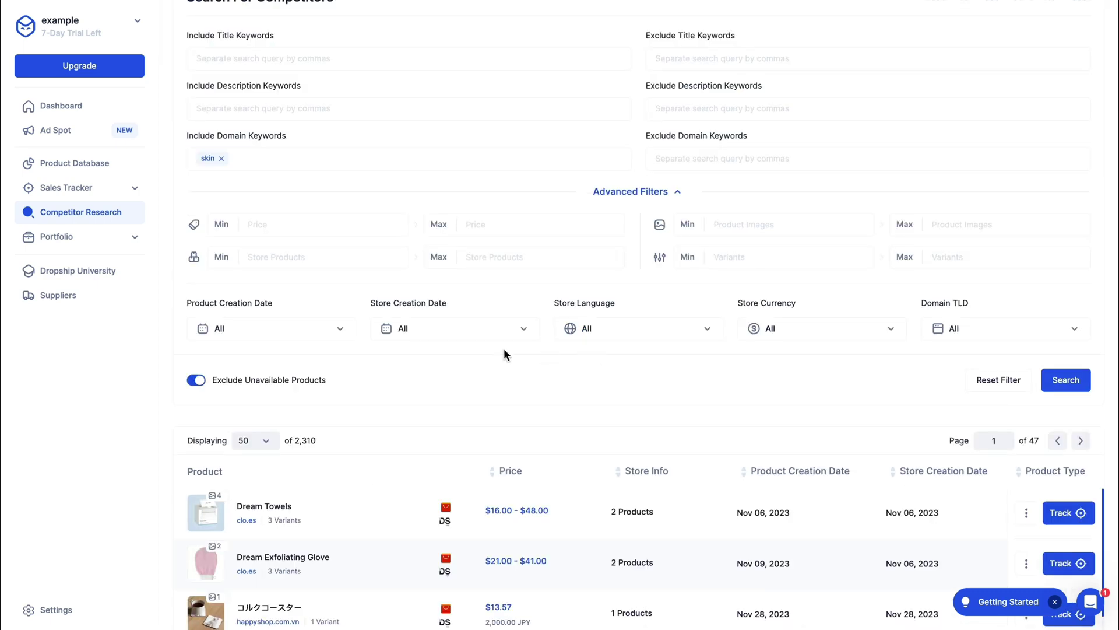
{"action": "scroll", "coordinate": [503, 354], "scroll_direction": "down", "scroll_amount": 3}
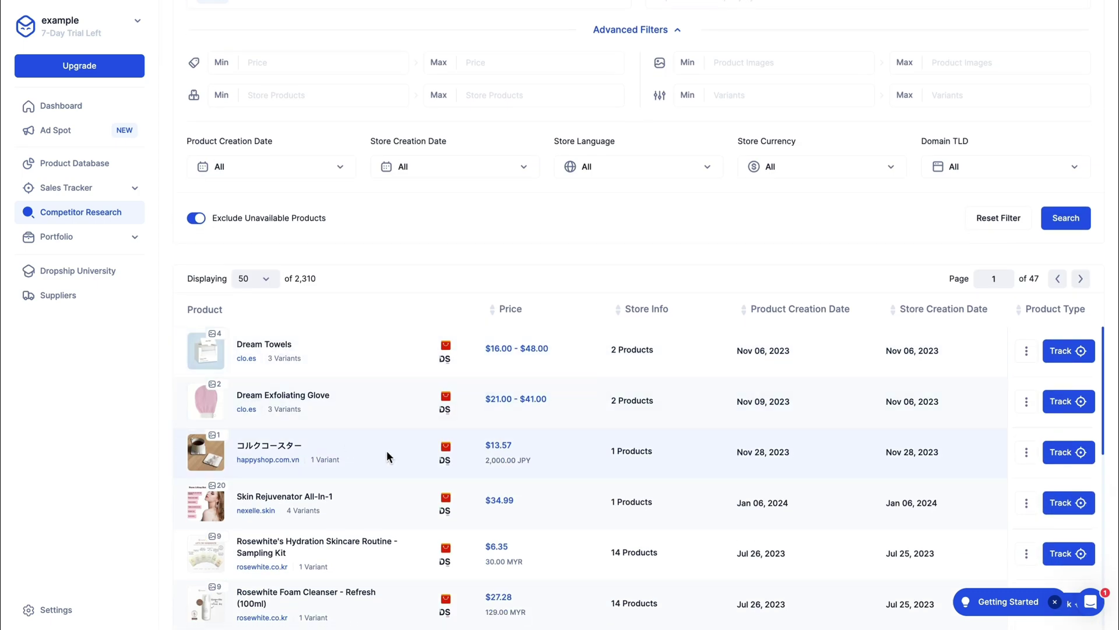
{"action": "scroll", "coordinate": [386, 450], "scroll_direction": "down", "scroll_amount": 2}
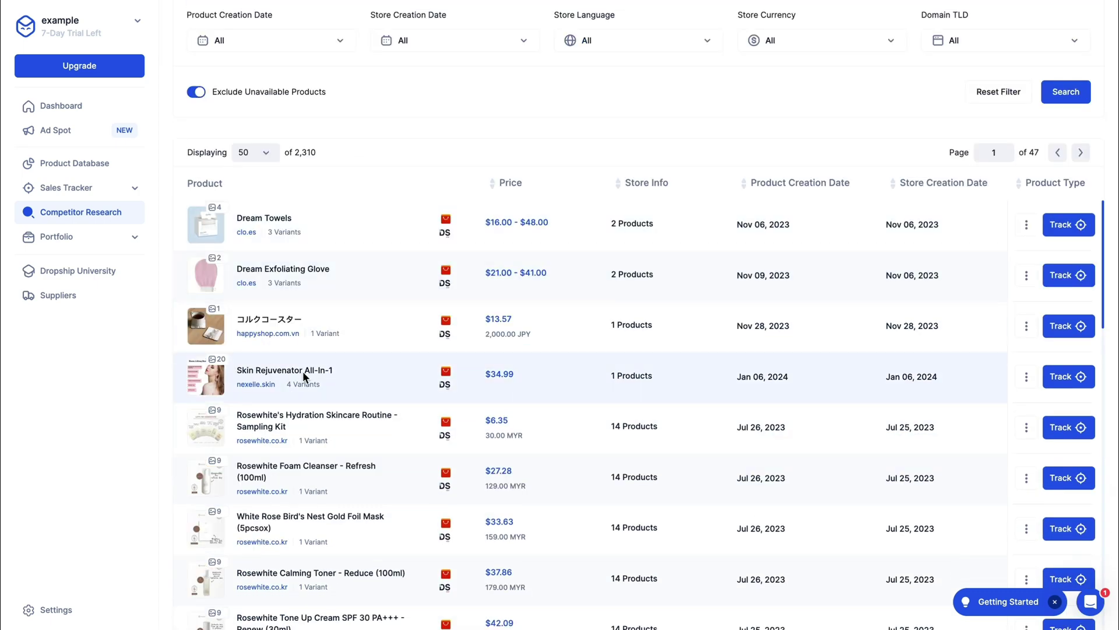
Start tracking the Nexelle store from the Skin Rejuvenator row and view tracked stores.
{"action": "left_click", "coordinate": [1067, 376]}
{"action": "left_click", "coordinate": [1025, 442]}
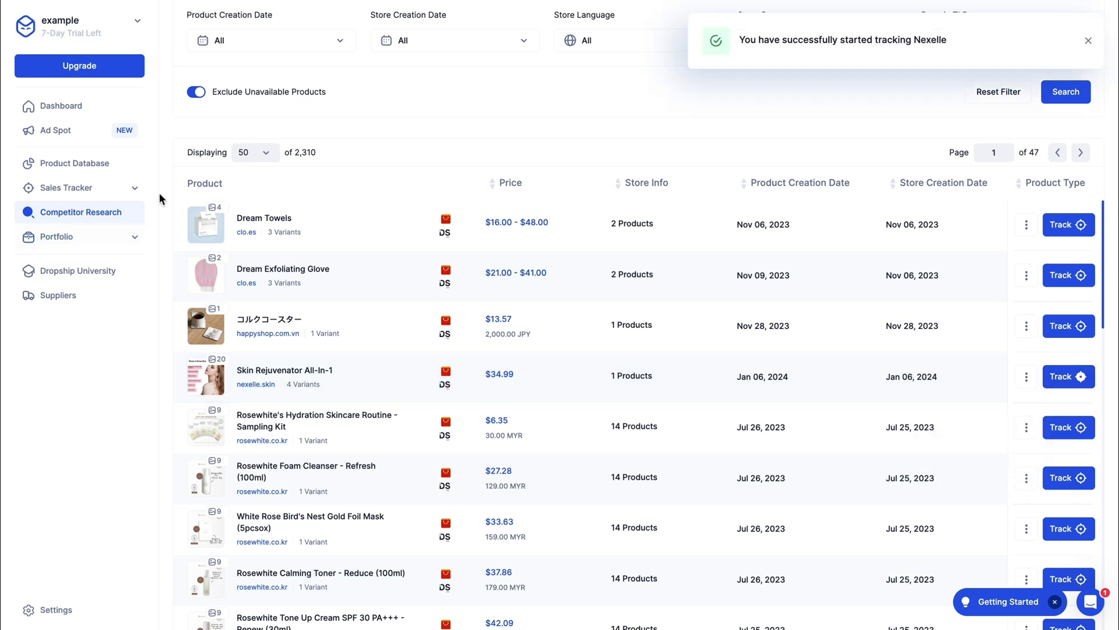
{"action": "left_click", "coordinate": [123, 188]}
{"action": "left_click_drag", "start_coordinate": [89, 243], "coordinate": [115, 216]}
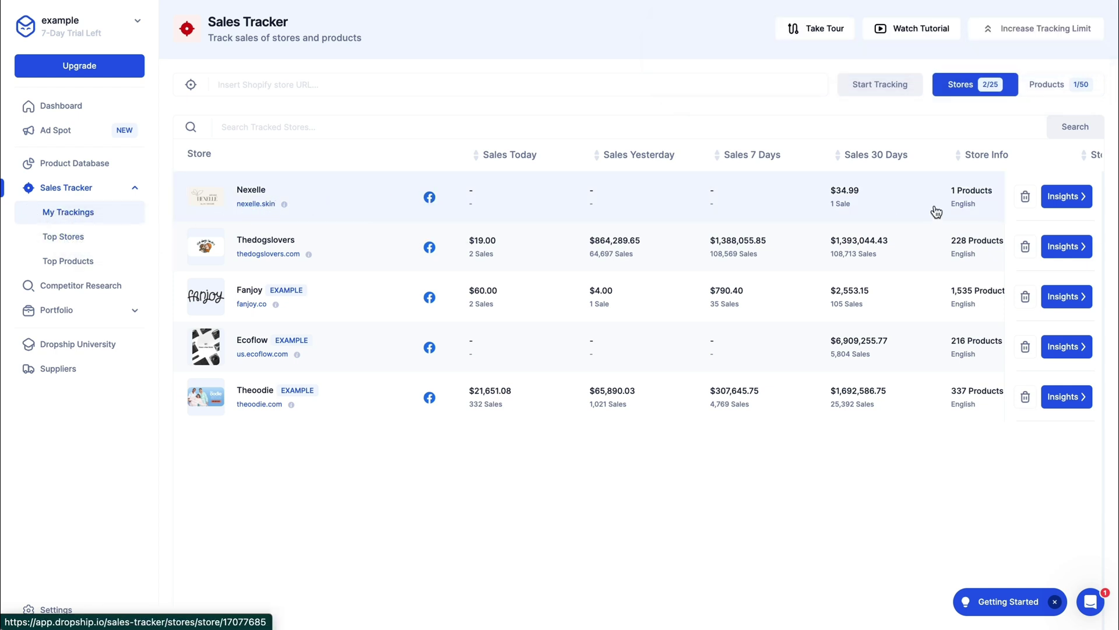
Scroll through Nexelle's Insights revenue charts, then move on to the Portfolio page.
{"action": "left_click_drag", "start_coordinate": [1064, 197], "coordinate": [1064, 196]}
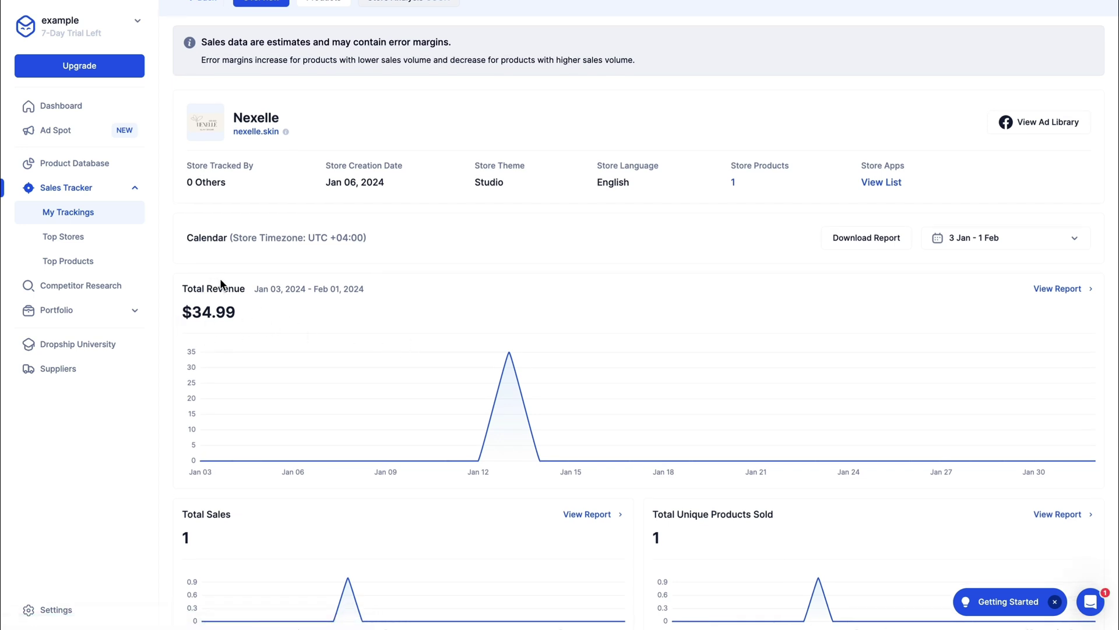
{"action": "scroll", "coordinate": [190, 290], "scroll_direction": "down", "scroll_amount": 1}
{"action": "scroll", "coordinate": [198, 309], "scroll_direction": "down", "scroll_amount": 1}
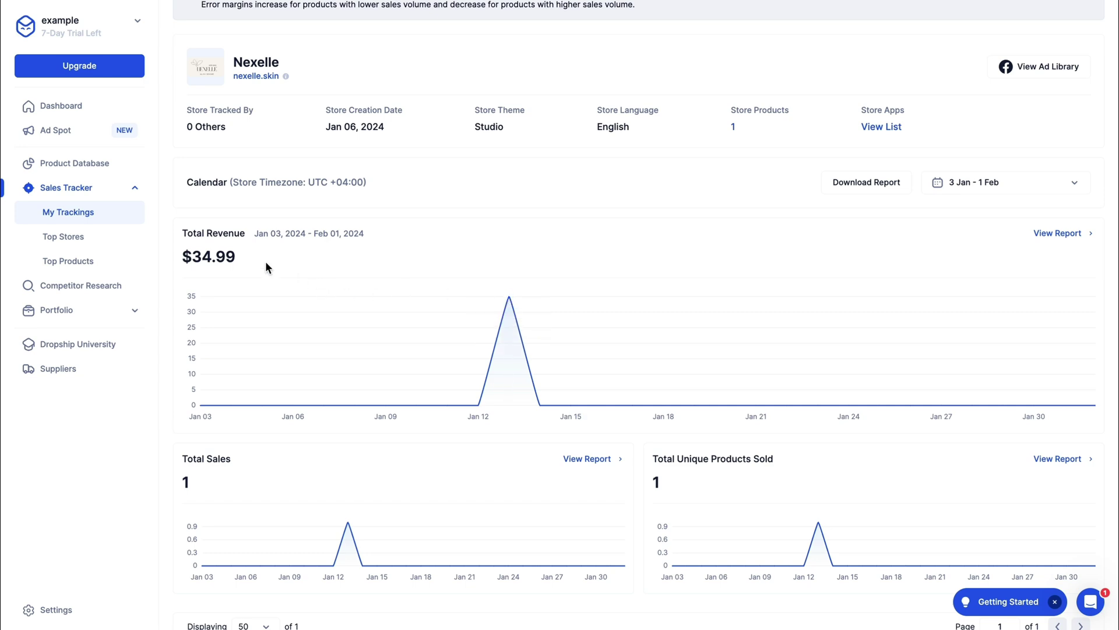
{"action": "left_click", "coordinate": [557, 206]}
{"action": "scroll", "coordinate": [578, 313], "scroll_direction": "down", "scroll_amount": 3}
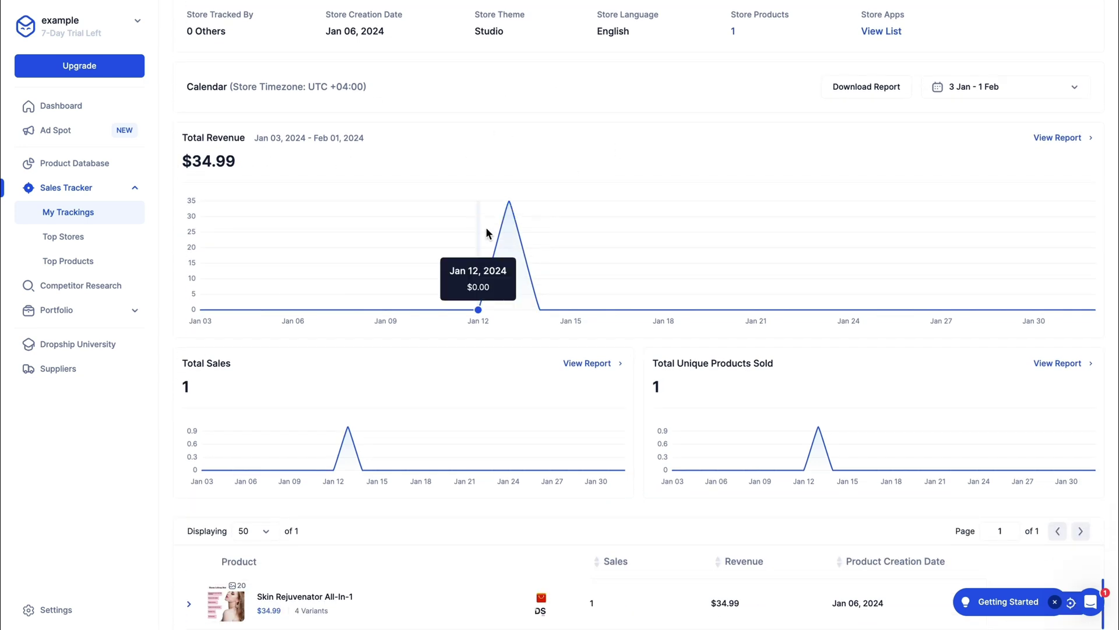
{"action": "scroll", "coordinate": [417, 204], "scroll_direction": "up", "scroll_amount": 6}
{"action": "left_click", "coordinate": [35, 309]}
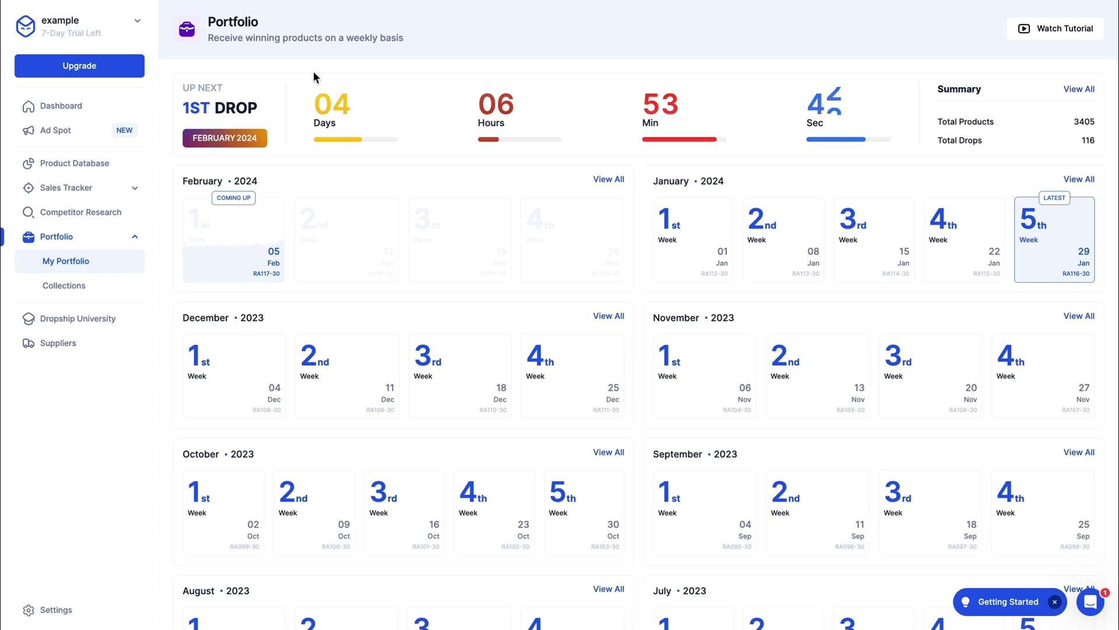
Open drop RA116-30, open the Mini Retro Video Game Console details and search it on Amazon.
{"action": "left_click", "coordinate": [1055, 246]}
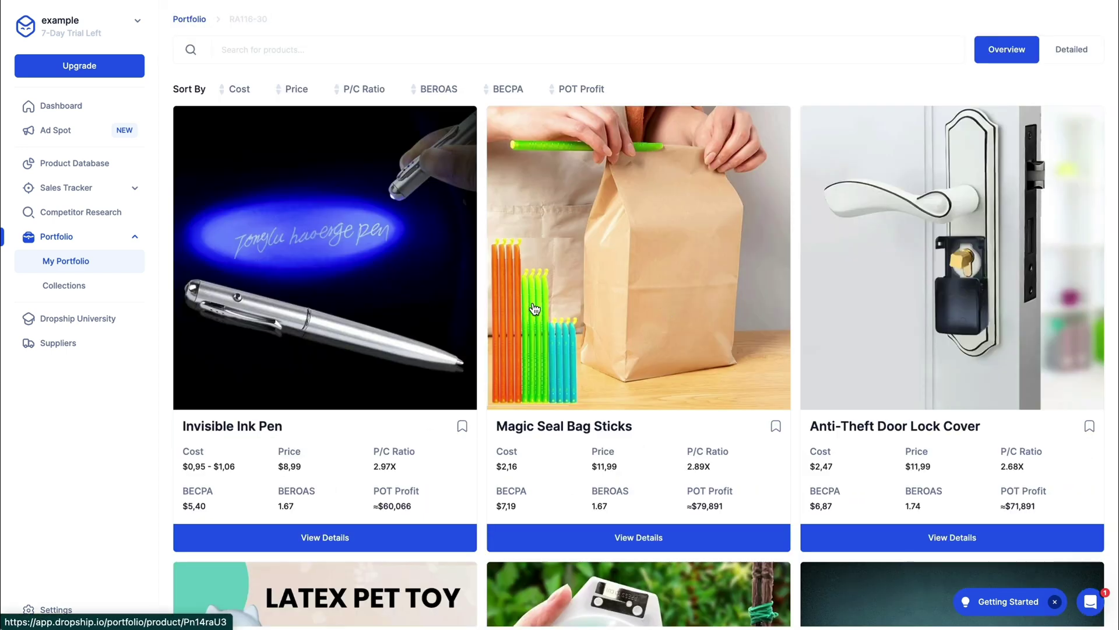
{"action": "scroll", "coordinate": [576, 349], "scroll_direction": "down", "scroll_amount": 8}
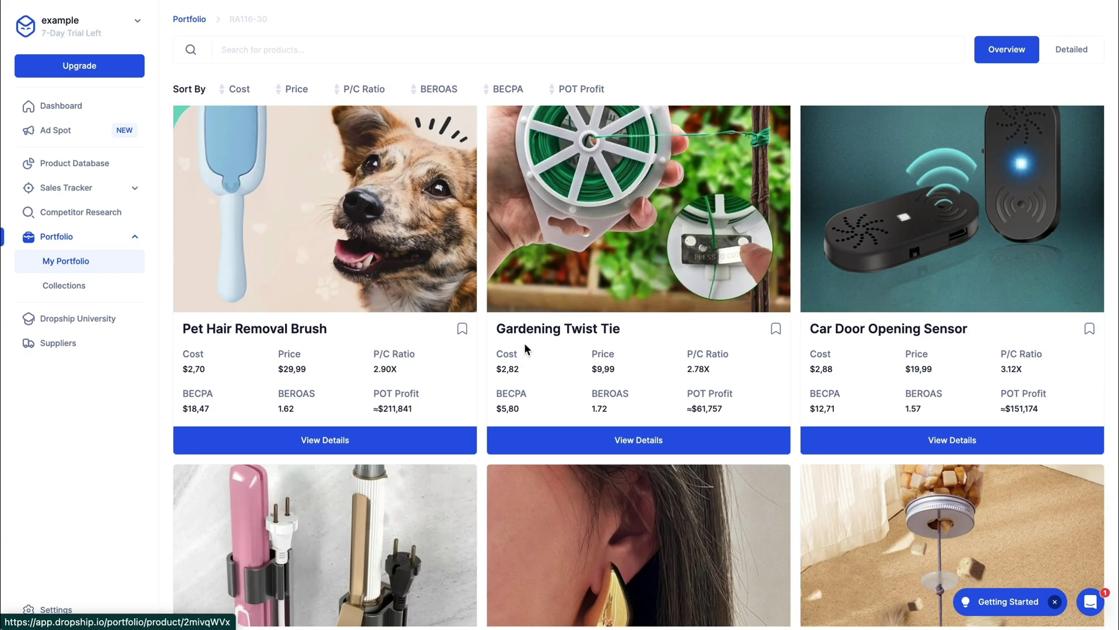
{"action": "scroll", "coordinate": [523, 355], "scroll_direction": "down", "scroll_amount": 5}
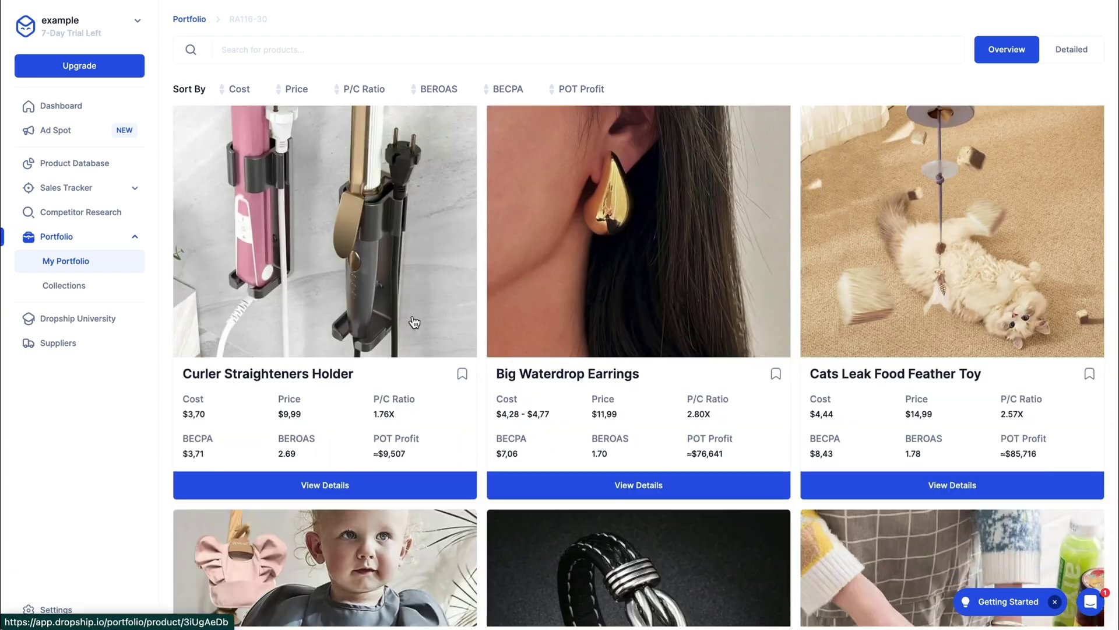
{"action": "scroll", "coordinate": [414, 323], "scroll_direction": "down", "scroll_amount": 7}
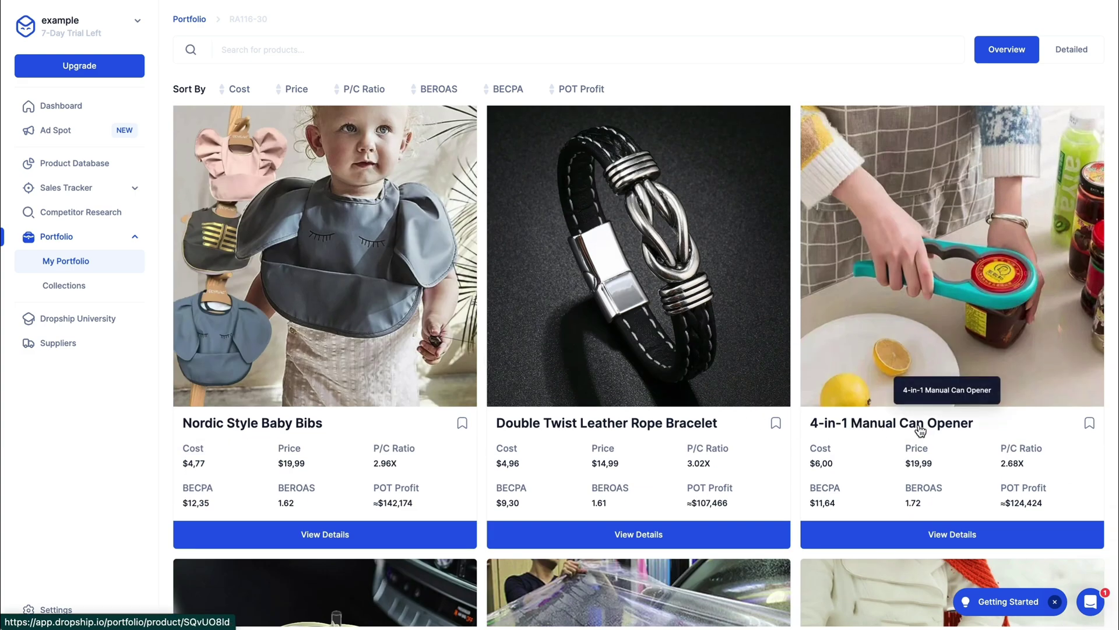
{"action": "scroll", "coordinate": [667, 560], "scroll_direction": "down", "scroll_amount": 6}
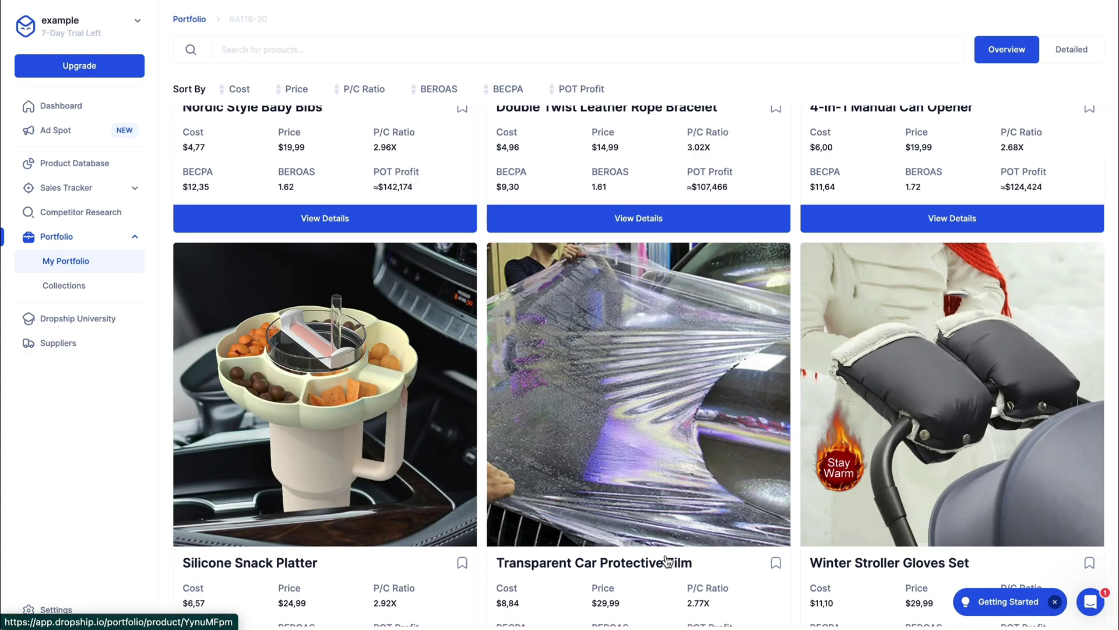
{"action": "scroll", "coordinate": [737, 452], "scroll_direction": "down", "scroll_amount": 8}
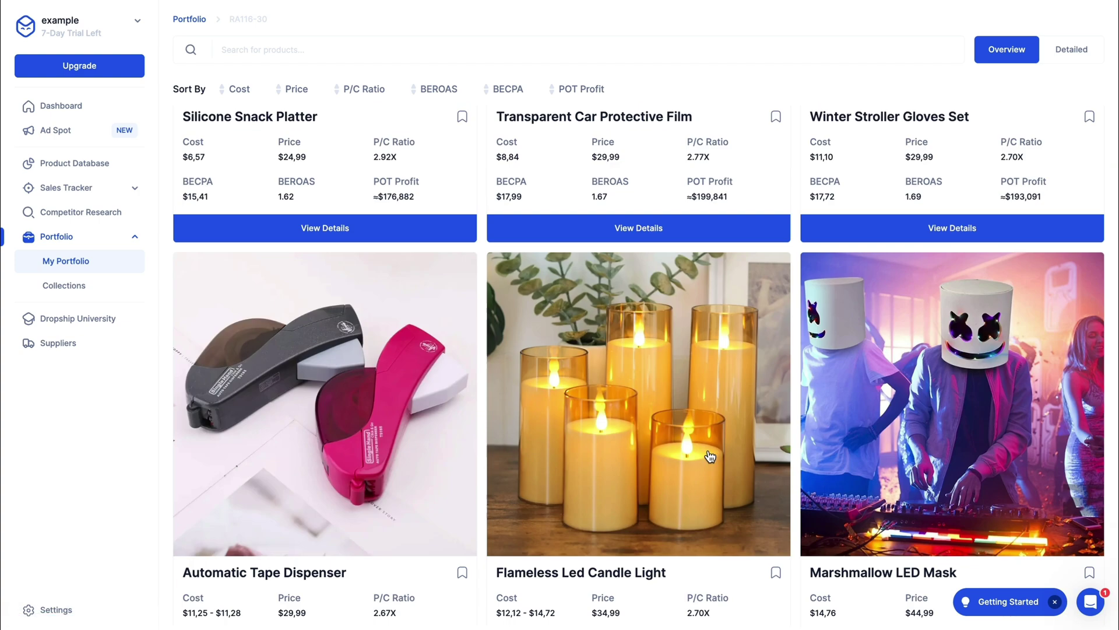
{"action": "scroll", "coordinate": [671, 431], "scroll_direction": "down", "scroll_amount": 2}
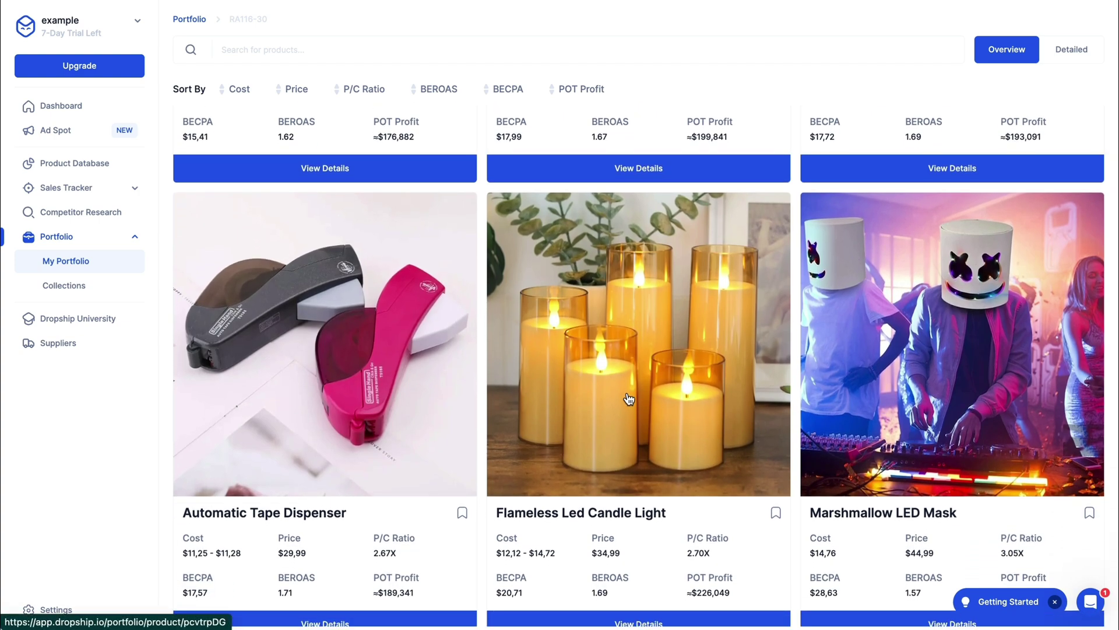
{"action": "scroll", "coordinate": [642, 412], "scroll_direction": "down", "scroll_amount": 5}
{"action": "scroll", "coordinate": [635, 405], "scroll_direction": "down", "scroll_amount": 3}
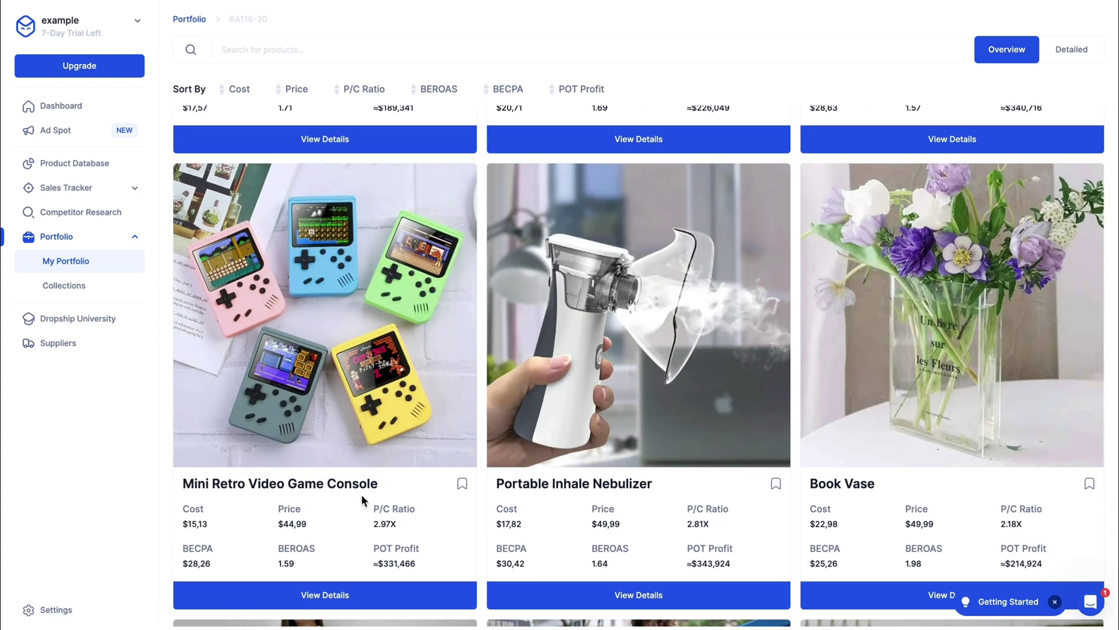
{"action": "scroll", "coordinate": [437, 501], "scroll_direction": "down", "scroll_amount": 3}
{"action": "left_click", "coordinate": [415, 440]}
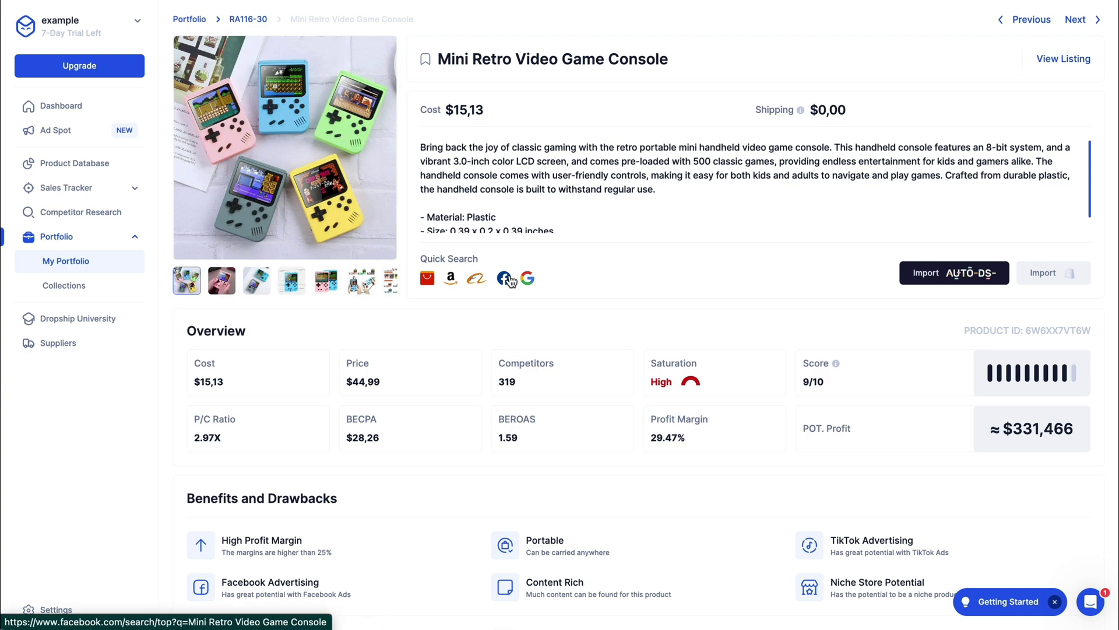
{"action": "left_click", "coordinate": [449, 280]}
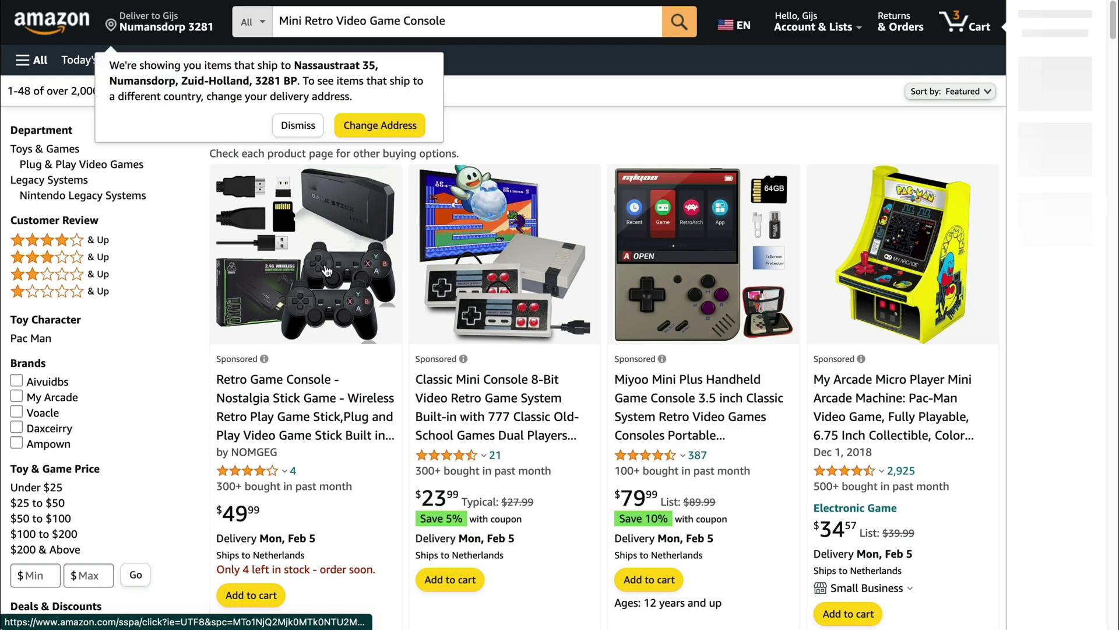
Dismiss Amazon's search suggestions and scroll the Mini Retro Video Game Console listings.
{"action": "left_click_drag", "start_coordinate": [464, 25], "coordinate": [289, 21]}
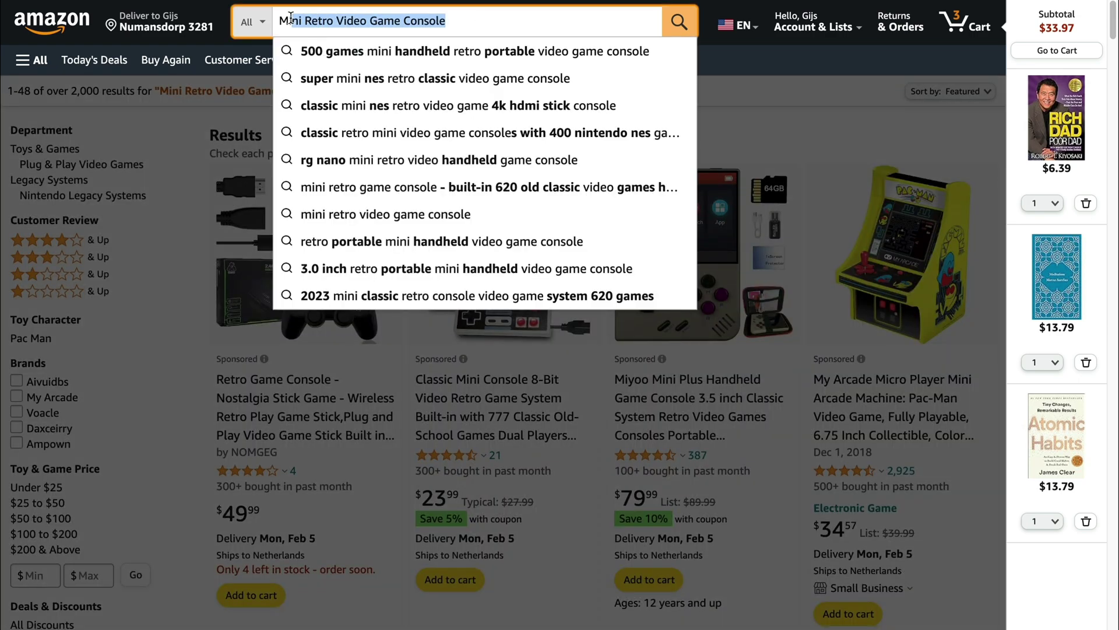
{"action": "left_click", "coordinate": [237, 112]}
{"action": "scroll", "coordinate": [495, 204], "scroll_direction": "down", "scroll_amount": 7}
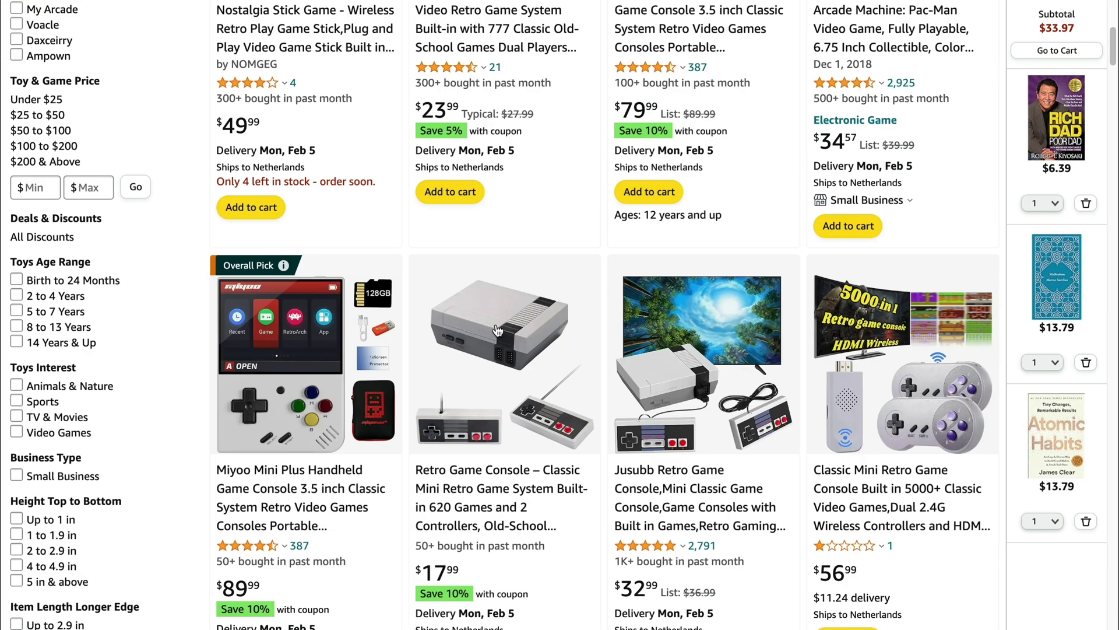
{"action": "scroll", "coordinate": [475, 368], "scroll_direction": "down", "scroll_amount": 1}
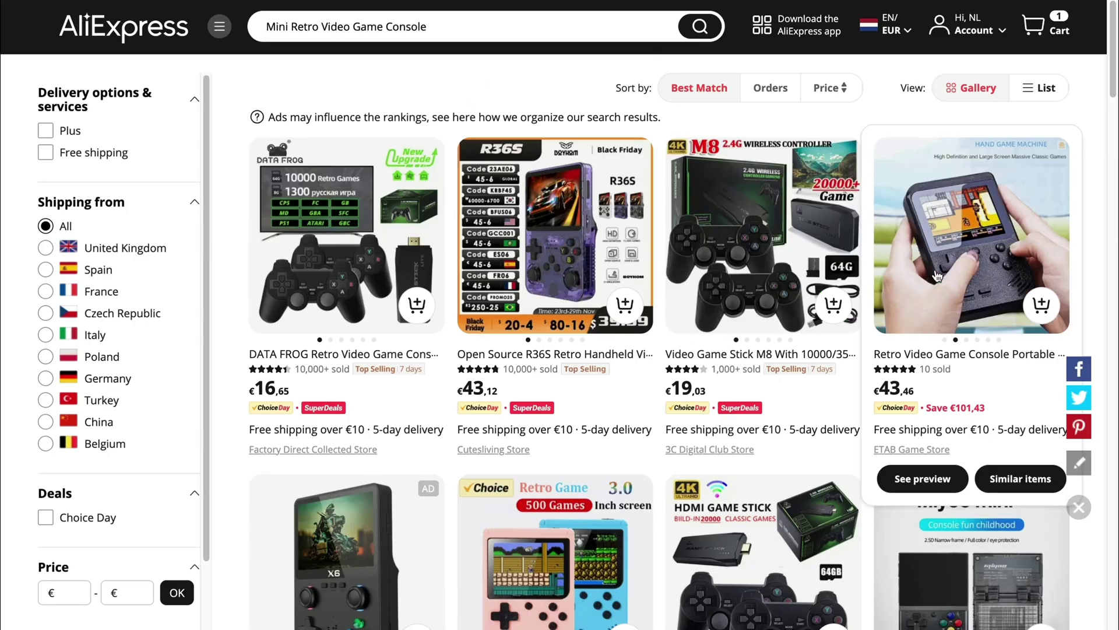
Scroll the AliExpress results for Mini Retro Video Game Console.
{"action": "scroll", "coordinate": [948, 241], "scroll_direction": "down", "scroll_amount": 5}
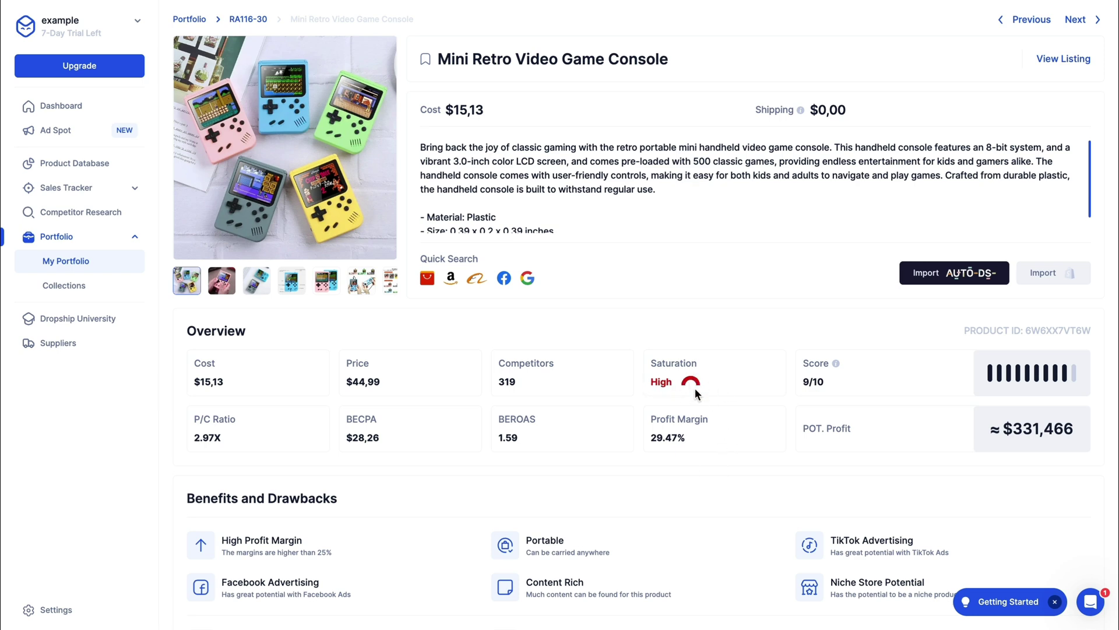
Open the first competitor's Shopify listing of the console, priced at $12.00 USD.
{"action": "scroll", "coordinate": [498, 359], "scroll_direction": "down", "scroll_amount": 5}
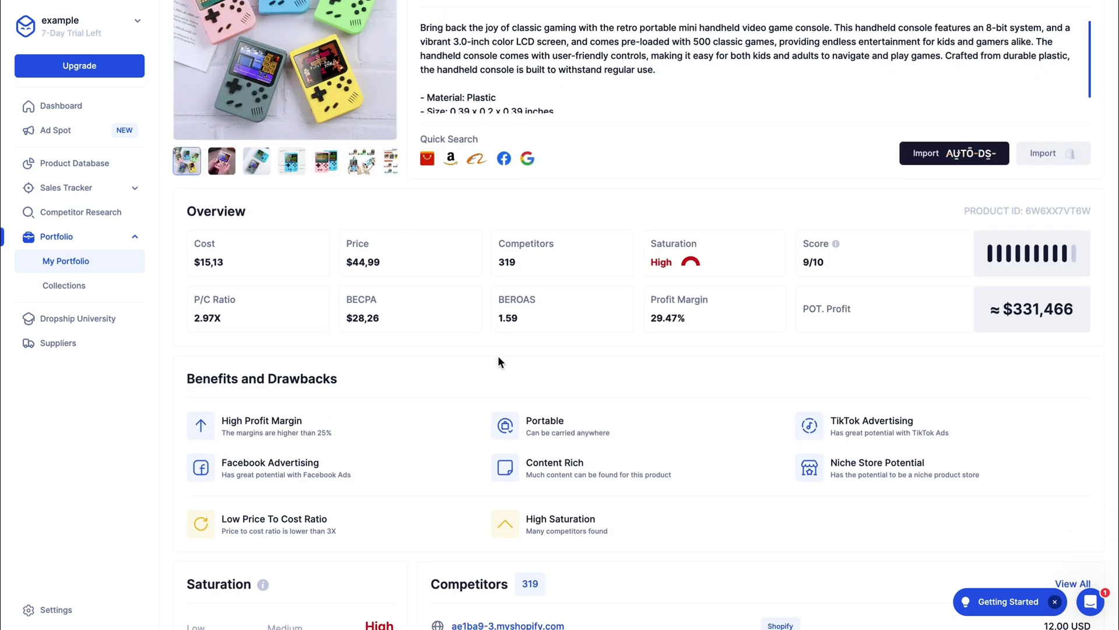
{"action": "scroll", "coordinate": [429, 327], "scroll_direction": "up", "scroll_amount": 3}
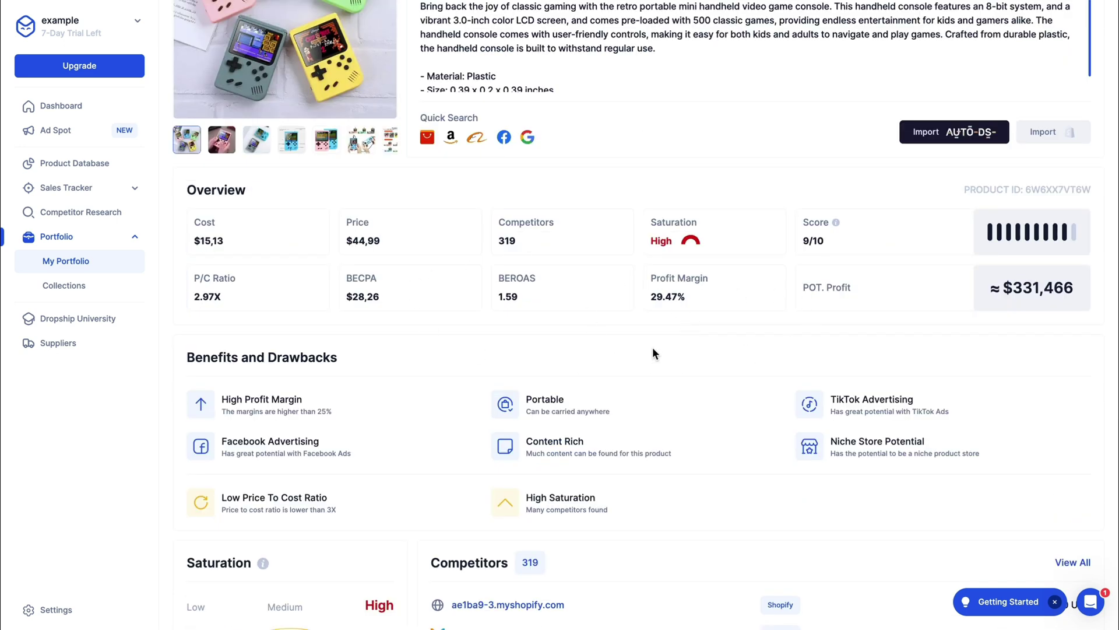
{"action": "scroll", "coordinate": [561, 348], "scroll_direction": "down", "scroll_amount": 4}
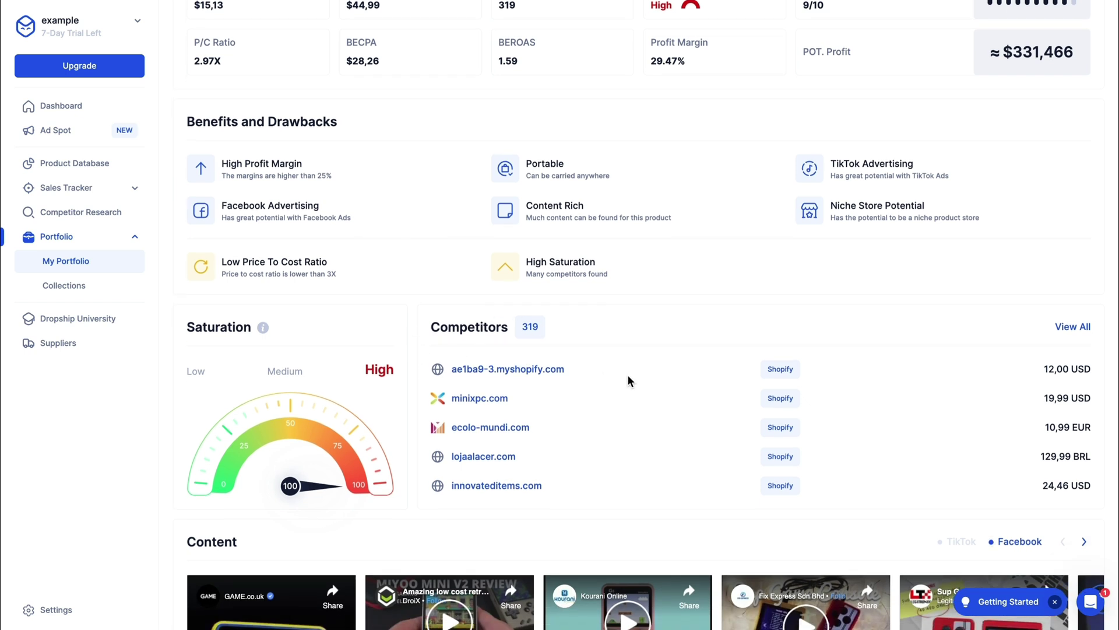
{"action": "left_click", "coordinate": [497, 370]}
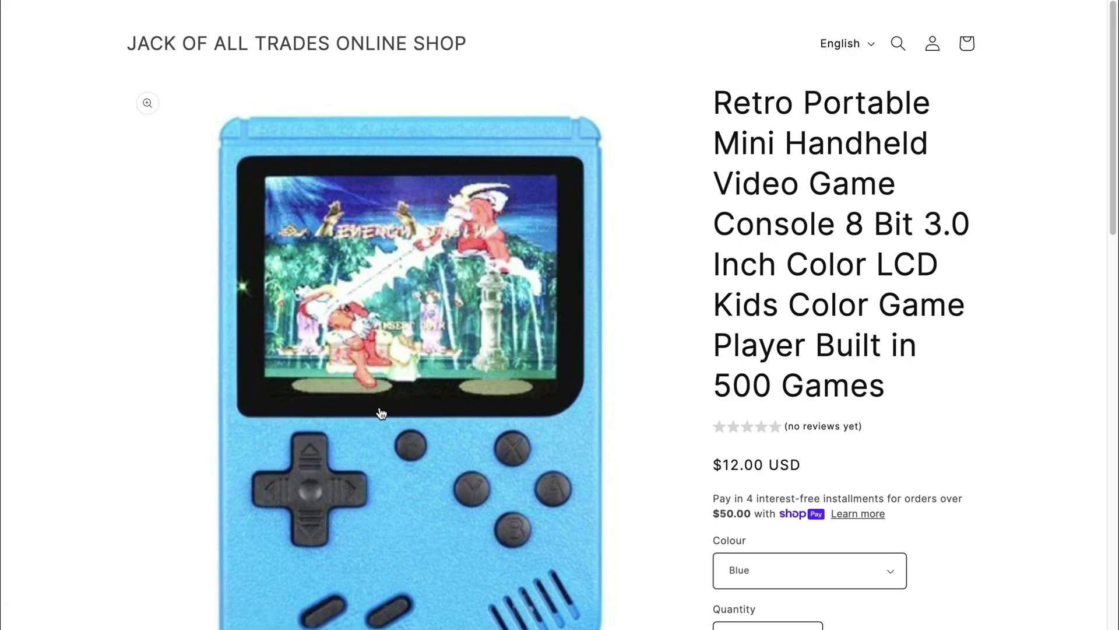
{"action": "scroll", "coordinate": [543, 454], "scroll_direction": "down", "scroll_amount": 4}
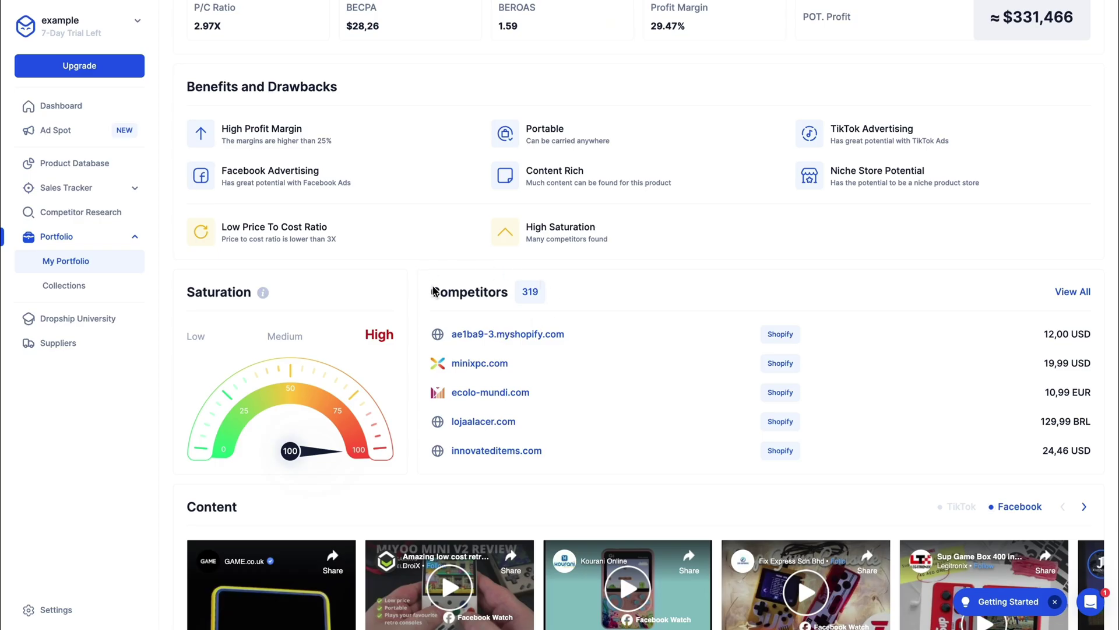
Play GAME.co.uk's Super Pocket Facebook video and scroll down to the three AliExpress suppliers.
{"action": "scroll", "coordinate": [478, 366], "scroll_direction": "down", "scroll_amount": 3}
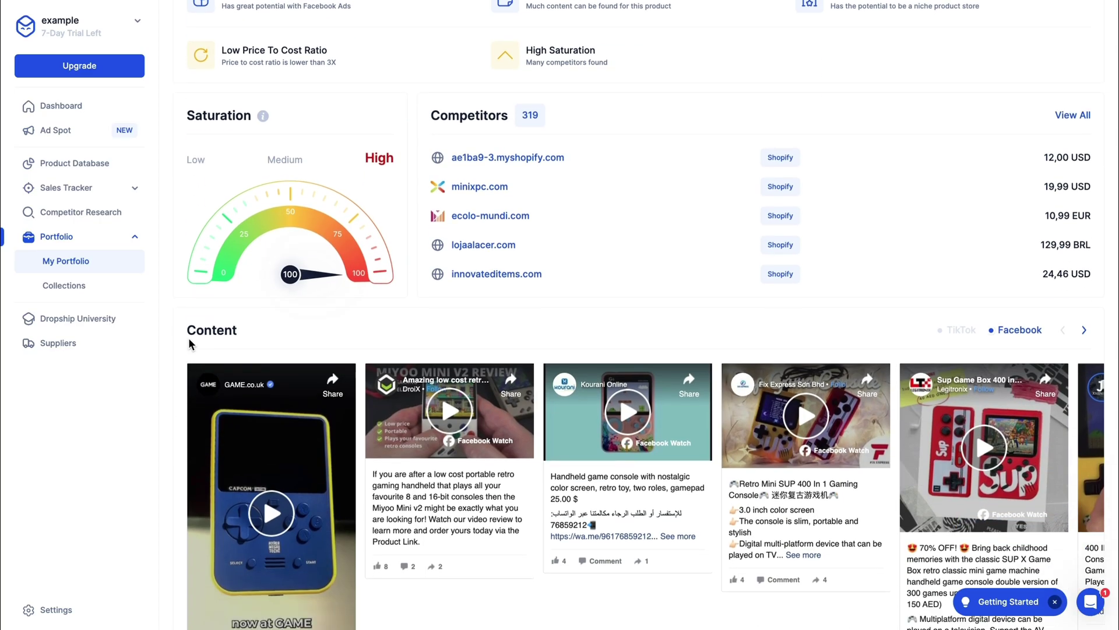
{"action": "left_click_drag", "start_coordinate": [188, 344], "coordinate": [416, 319]}
{"action": "left_click", "coordinate": [492, 335]}
{"action": "scroll", "coordinate": [349, 291], "scroll_direction": "down", "scroll_amount": 4}
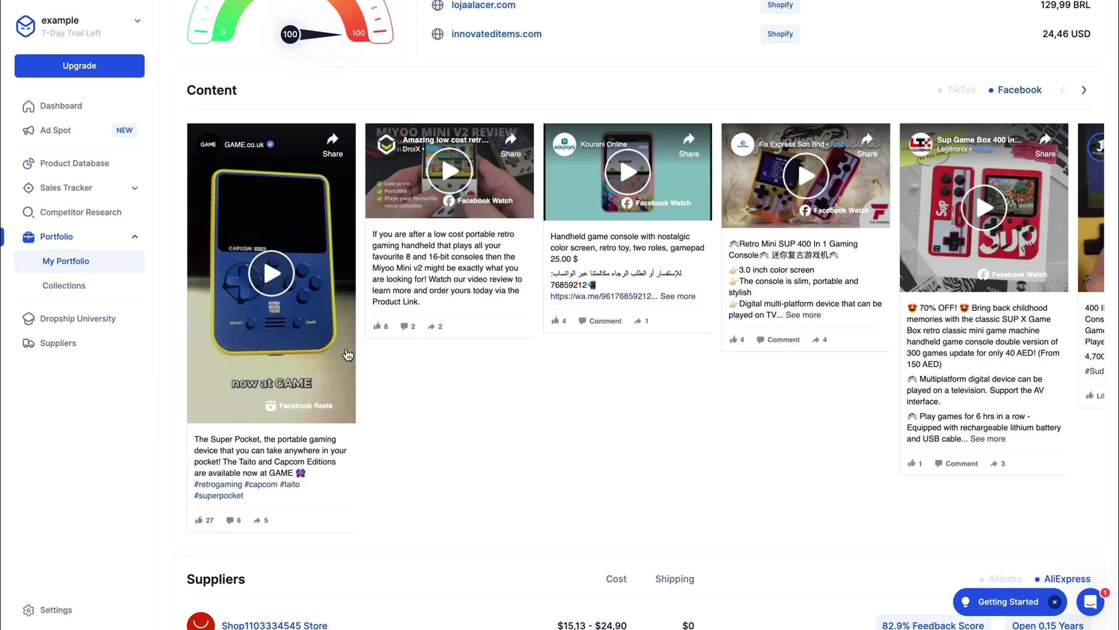
{"action": "left_click", "coordinate": [269, 300]}
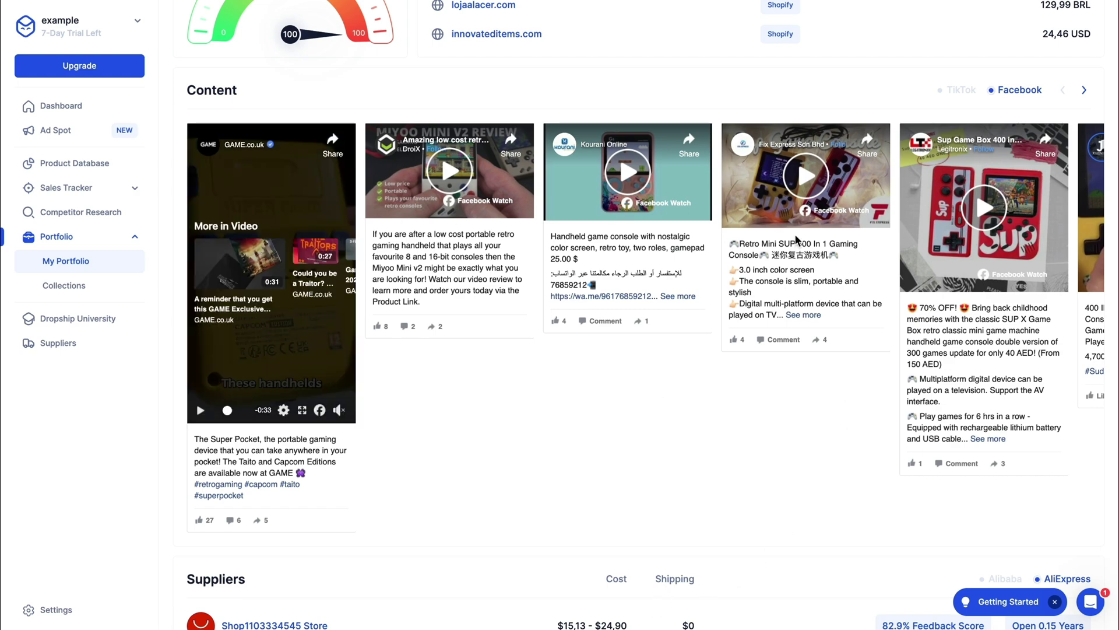
{"action": "scroll", "coordinate": [544, 331], "scroll_direction": "down", "scroll_amount": 6}
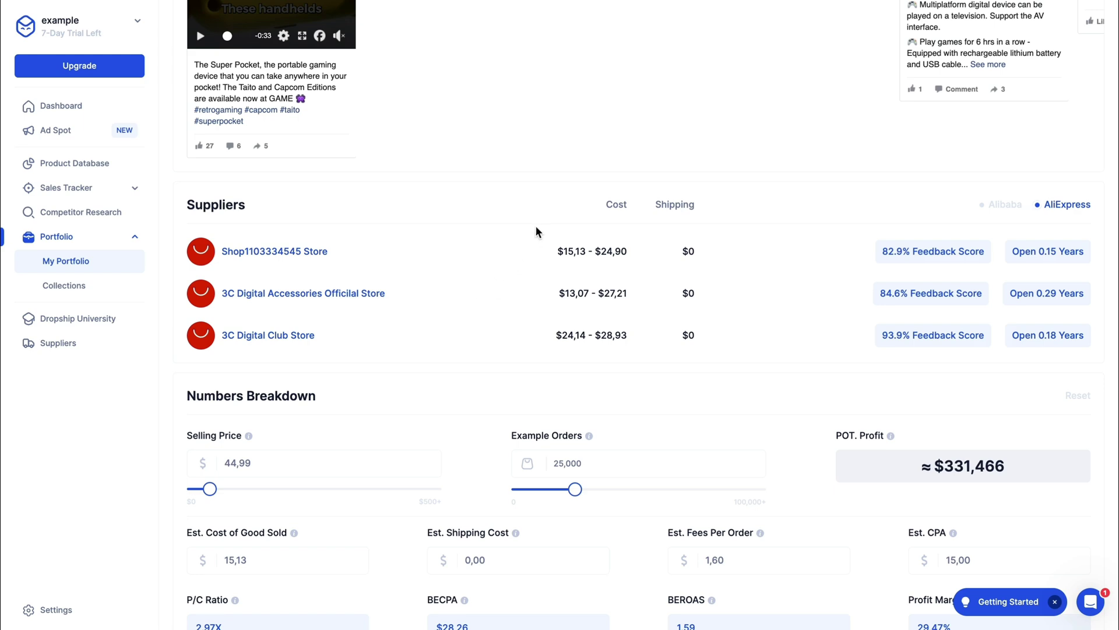
Open 3C Digital Accessories Official Store's €5,01 console listing and accept AliExpress cookies.
{"action": "left_click", "coordinate": [282, 299]}
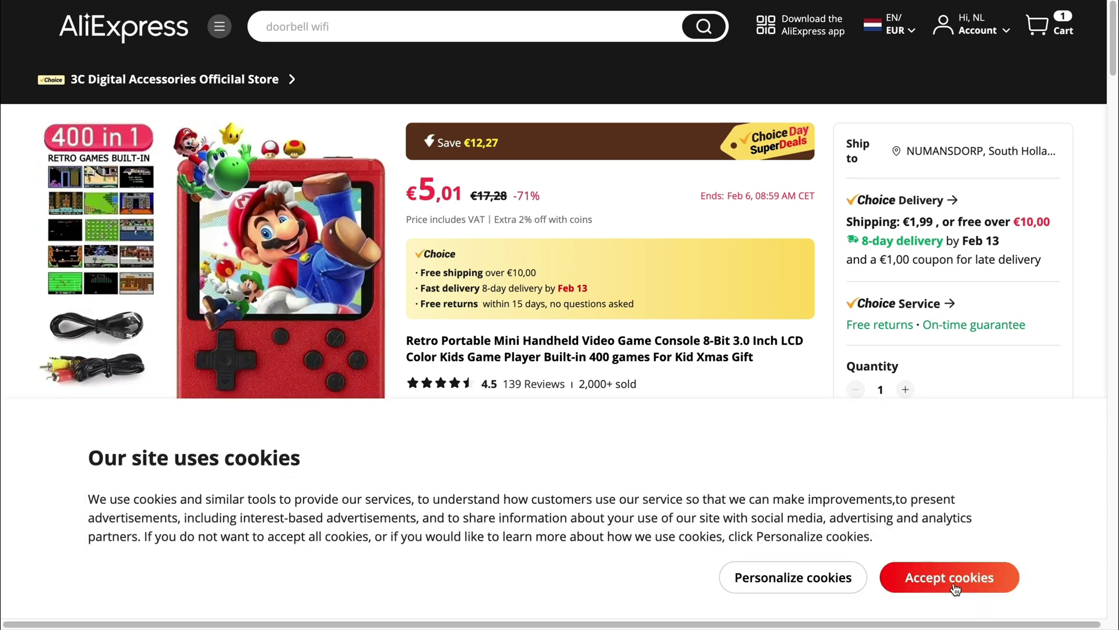
{"action": "left_click", "coordinate": [954, 587]}
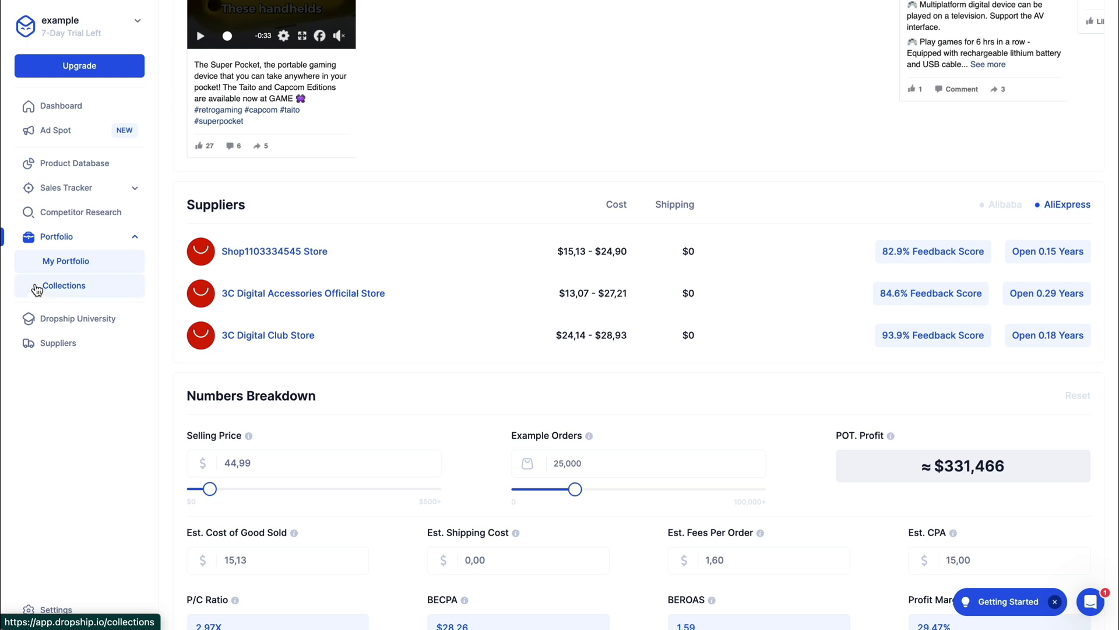
Go to the Collections page under Portfolio, showing 0 saved products.
{"action": "left_click", "coordinate": [61, 290]}
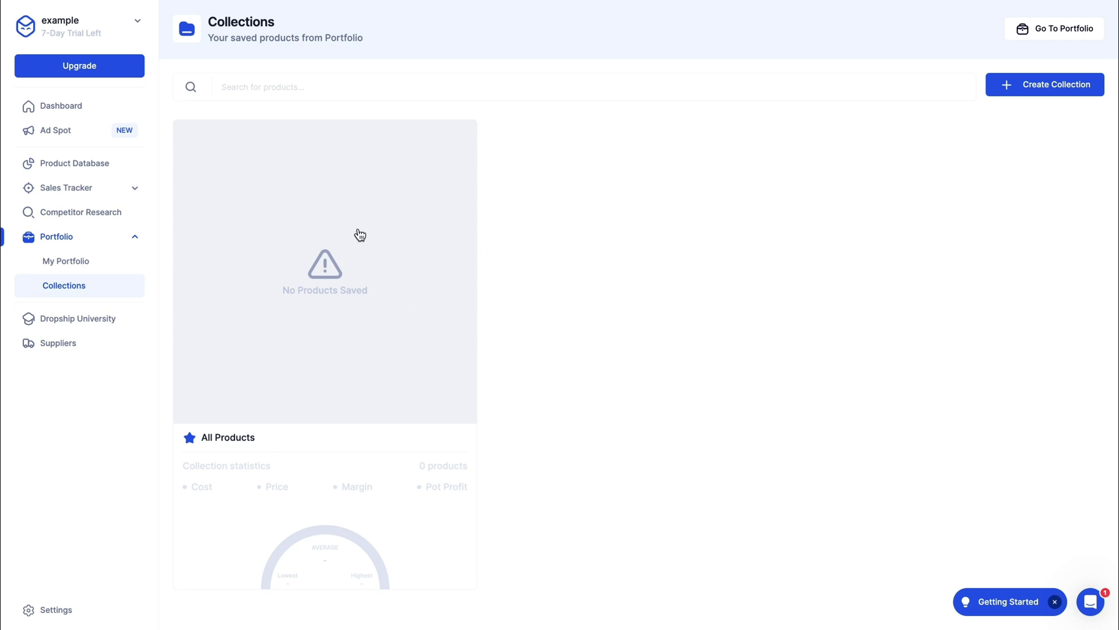
Browse Dropship University's Shopify course and tool tutorial cards, then move on to Suppliers.
{"action": "left_click", "coordinate": [118, 323]}
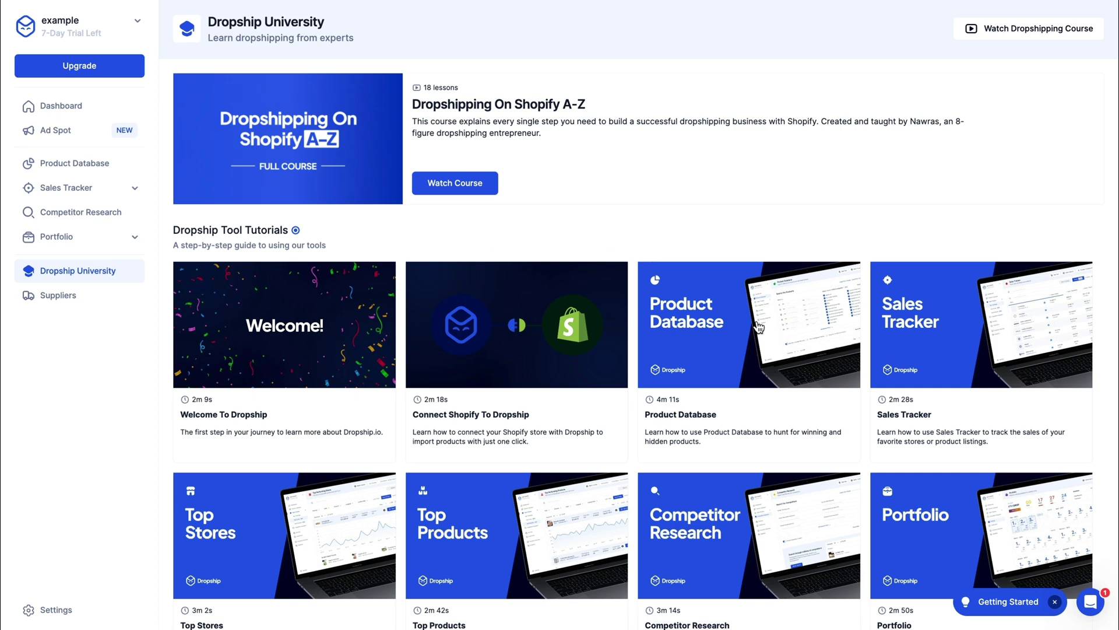
{"action": "scroll", "coordinate": [501, 355], "scroll_direction": "down", "scroll_amount": 4}
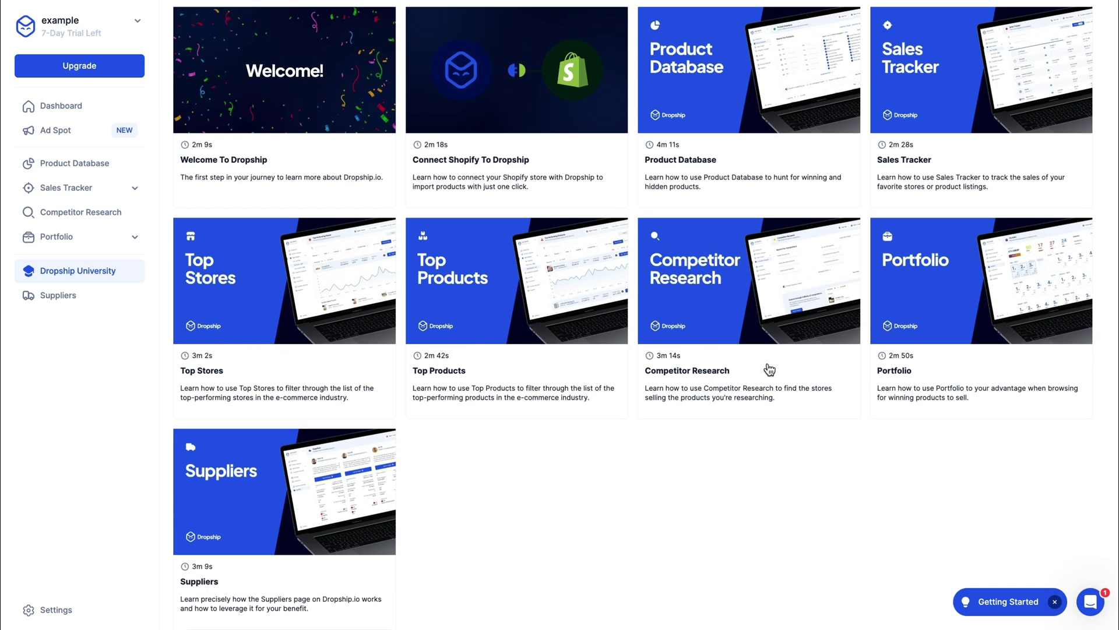
{"action": "scroll", "coordinate": [370, 375], "scroll_direction": "up", "scroll_amount": 4}
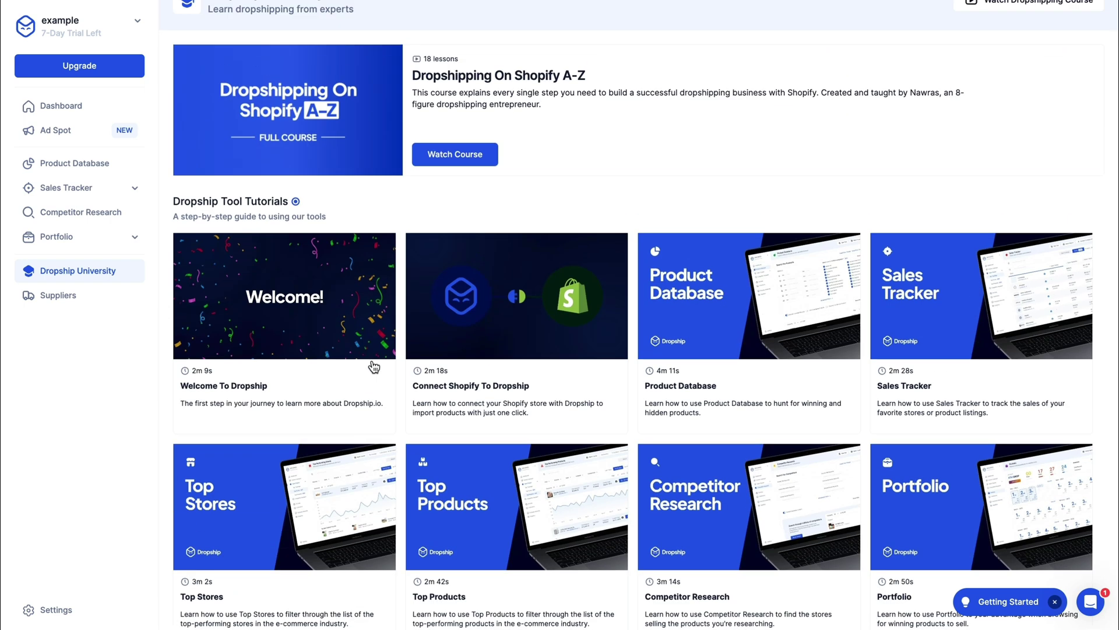
{"action": "scroll", "coordinate": [326, 317], "scroll_direction": "up", "scroll_amount": 1}
{"action": "mouse_move", "coordinate": [447, 231]}
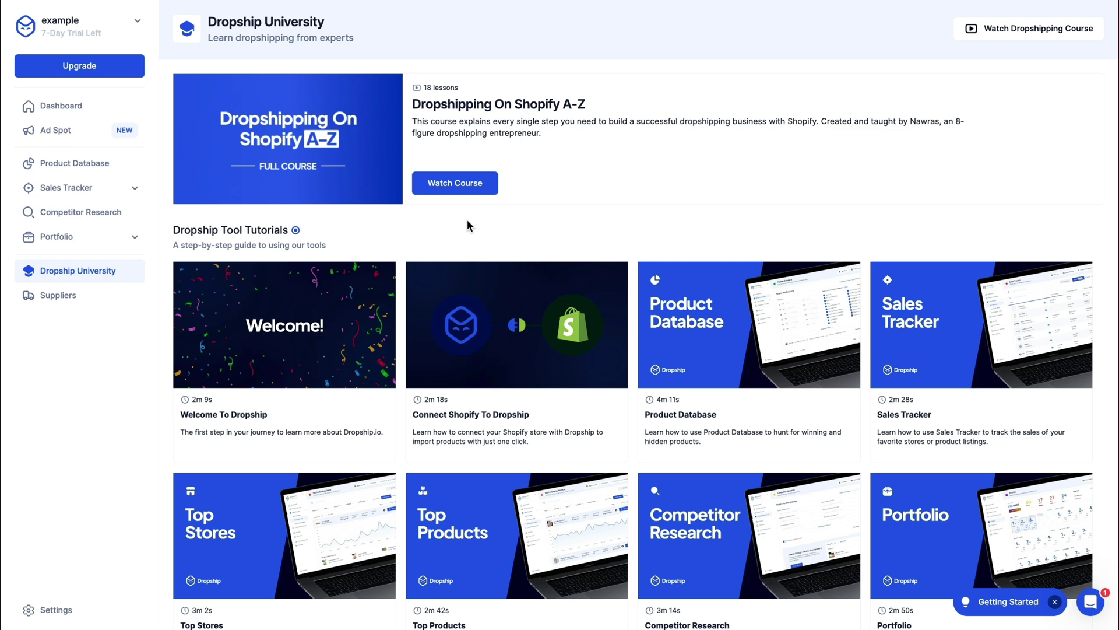
{"action": "left_click", "coordinate": [76, 300]}
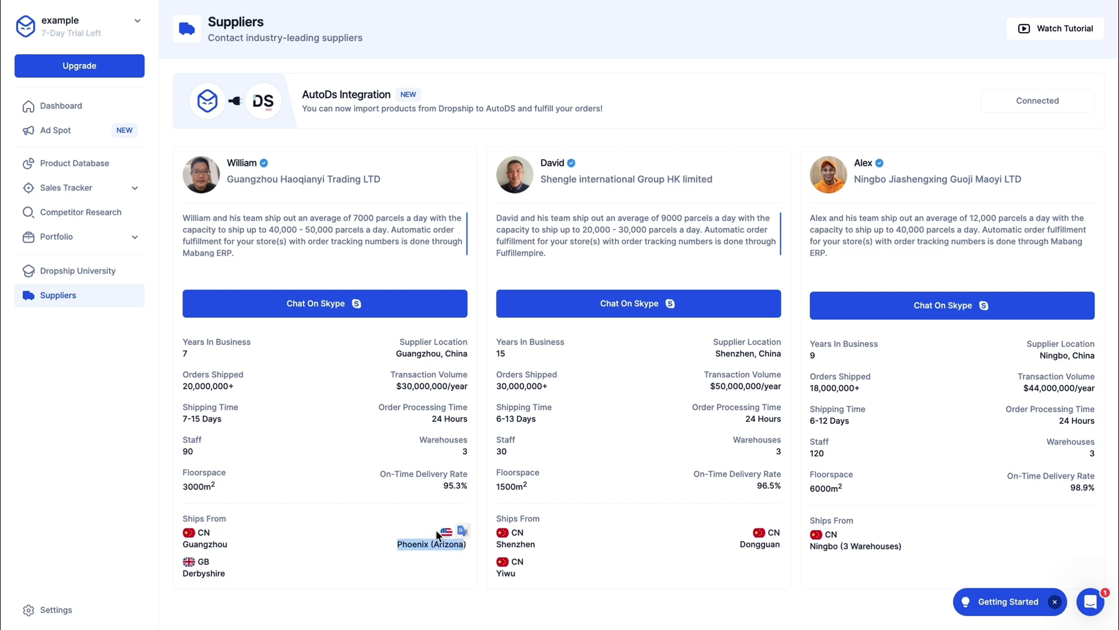
Highlight the Guangzhou supplier's shipping locations: China, Phoenix (Arizona) and Derbyshire.
{"action": "left_click", "coordinate": [254, 563]}
{"action": "left_click_drag", "start_coordinate": [221, 568], "coordinate": [125, 533]}
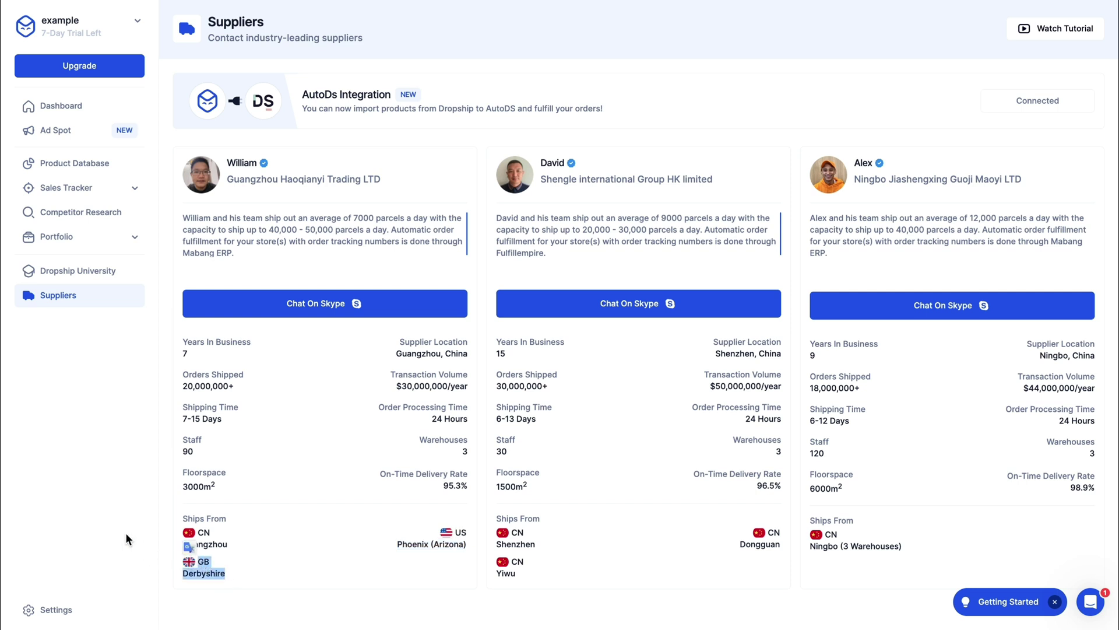
{"action": "left_click", "coordinate": [251, 564]}
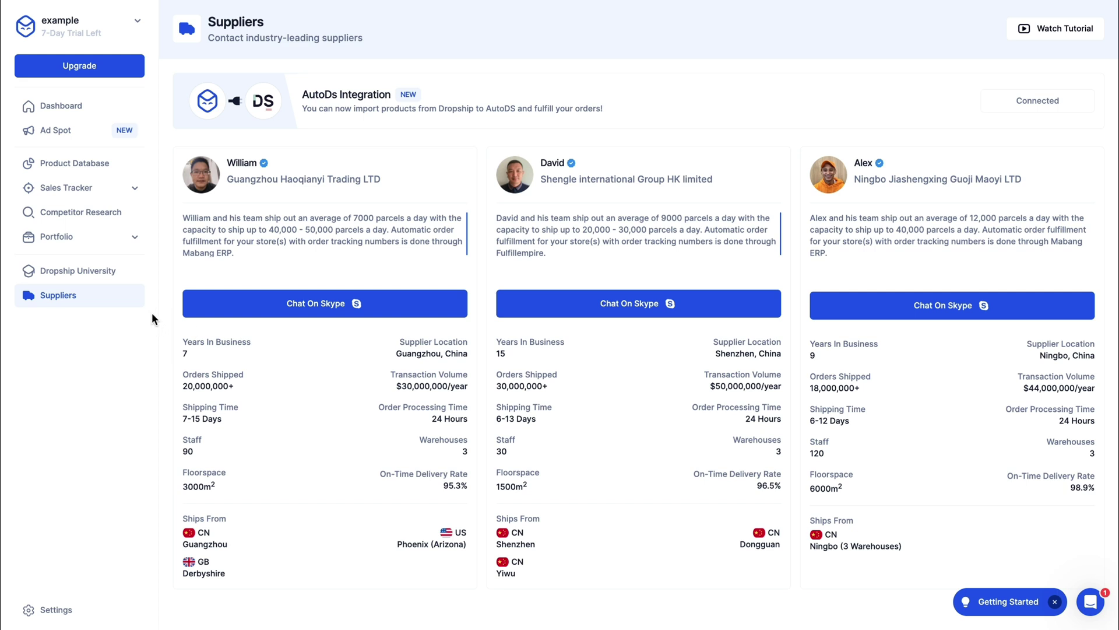
Open Ad Spot and look over its Facebook ad search filters.
{"action": "left_click", "coordinate": [59, 139]}
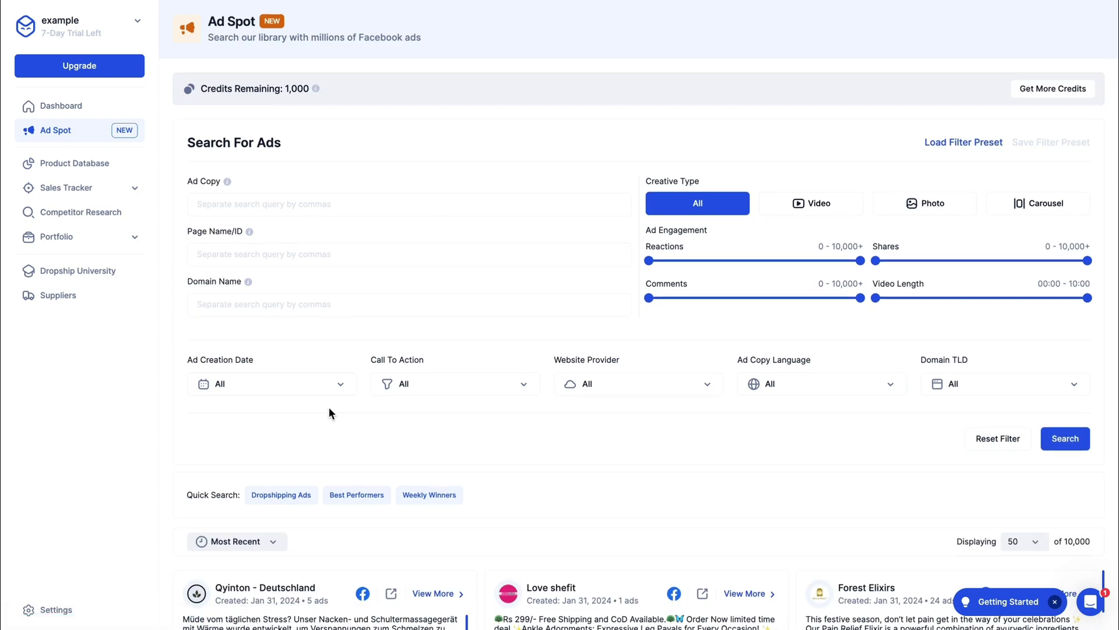
{"action": "scroll", "coordinate": [383, 383], "scroll_direction": "down", "scroll_amount": 5}
{"action": "scroll", "coordinate": [383, 383], "scroll_direction": "down", "scroll_amount": 2}
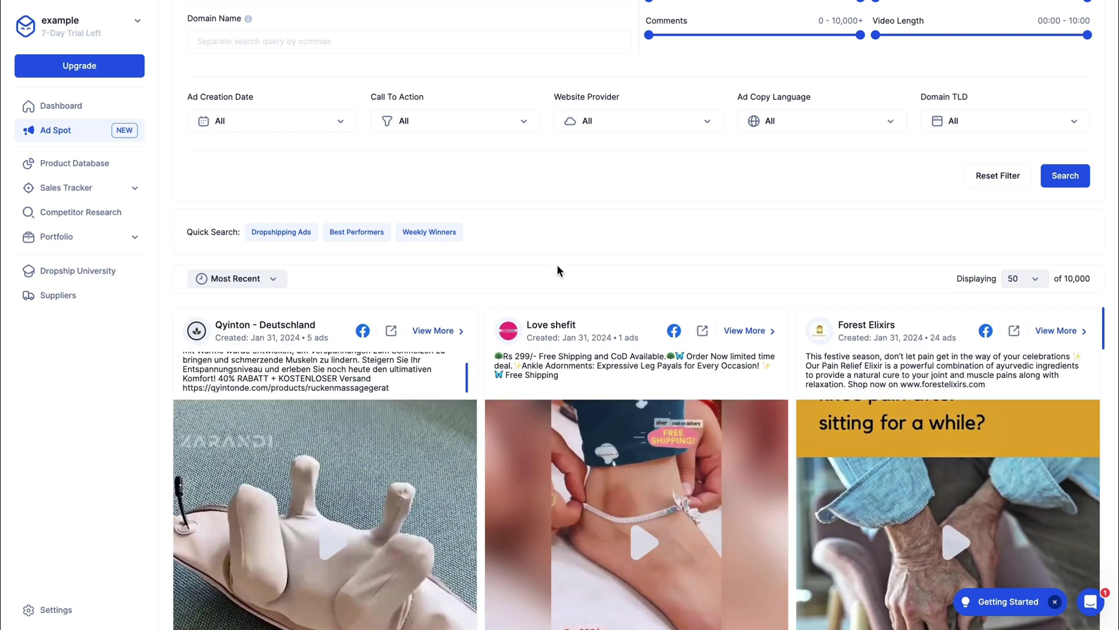
{"action": "scroll", "coordinate": [466, 327], "scroll_direction": "up", "scroll_amount": 5}
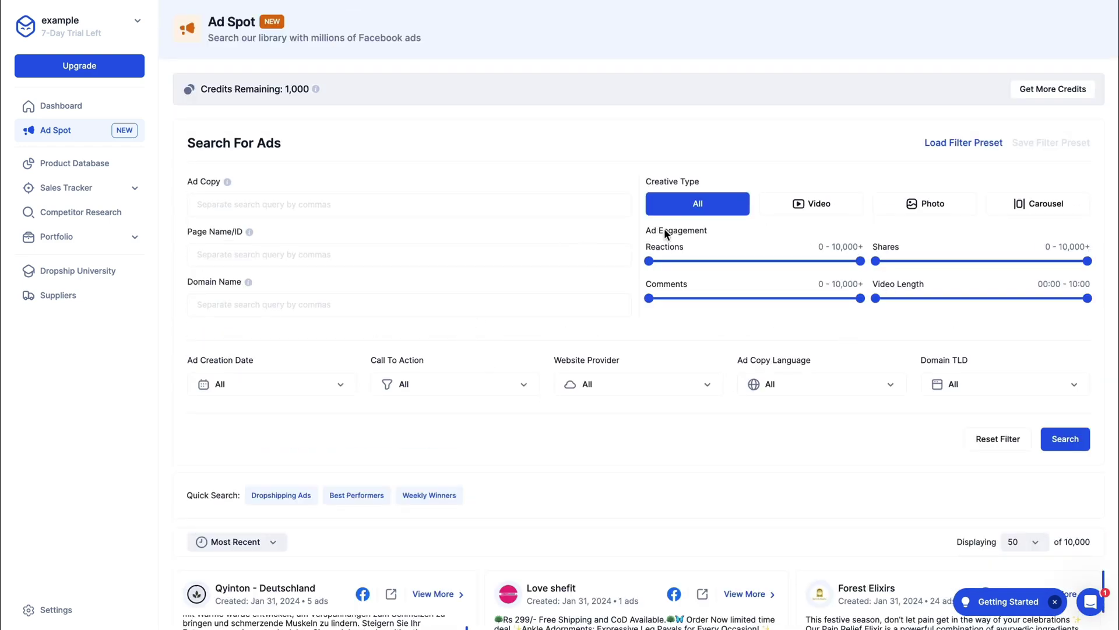
Search for Video creatives with 'serum' in the ad copy and browse the 5,218 results.
{"action": "left_click", "coordinate": [798, 204]}
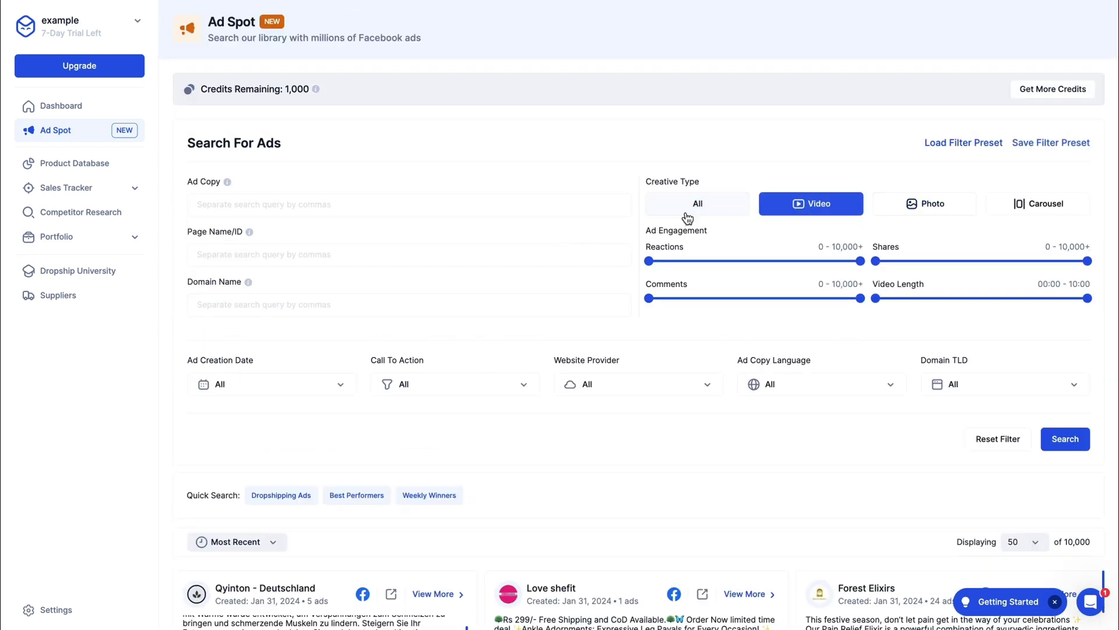
{"action": "left_click", "coordinate": [227, 199]}
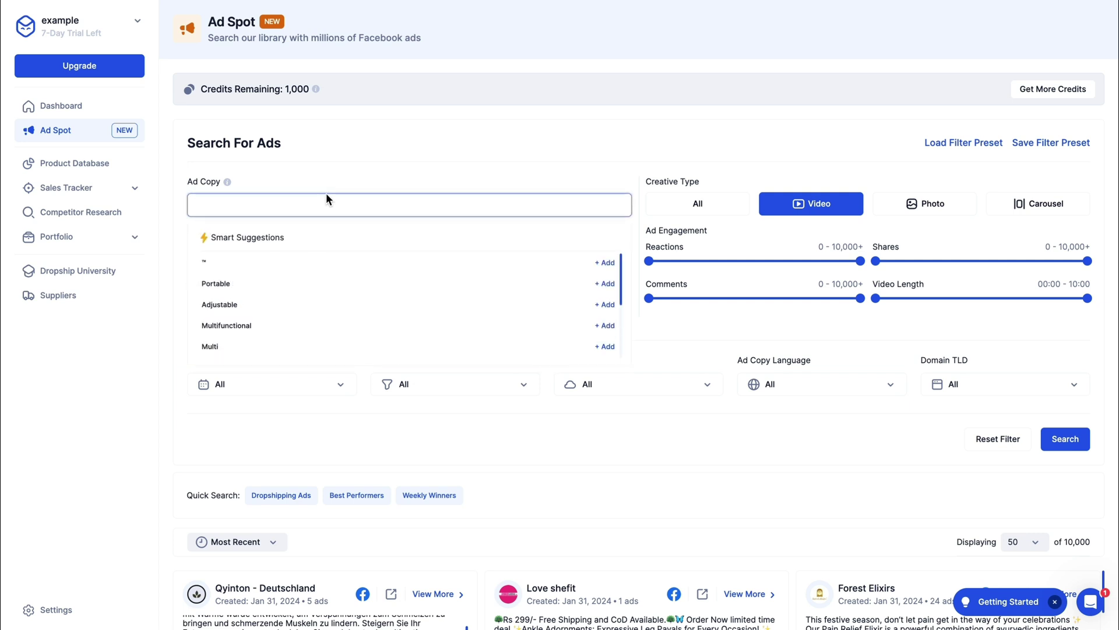
{"action": "type", "text": "serum"}
{"action": "key", "text": "Return"}
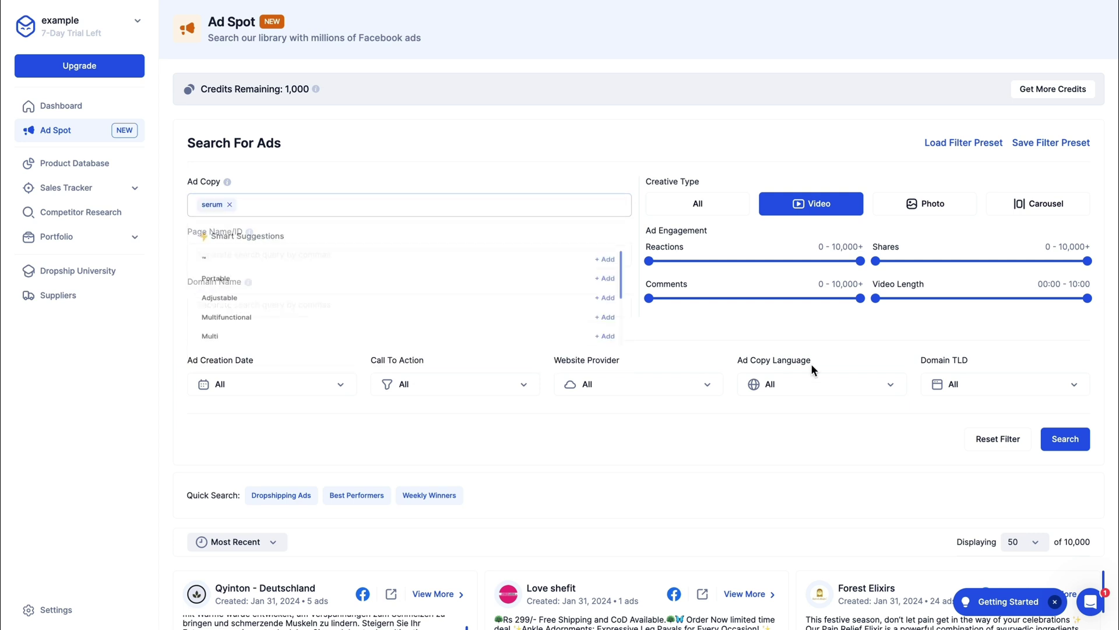
{"action": "key", "text": "Return"}
{"action": "scroll", "coordinate": [176, 345], "scroll_direction": "down", "scroll_amount": 7}
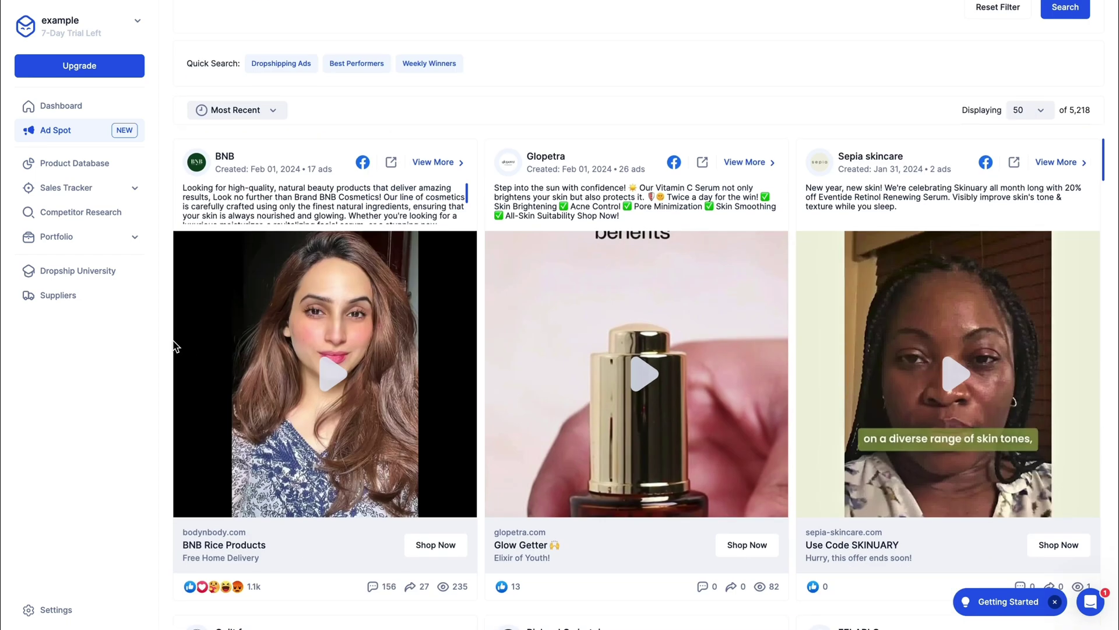
{"action": "scroll", "coordinate": [332, 338], "scroll_direction": "down", "scroll_amount": 1}
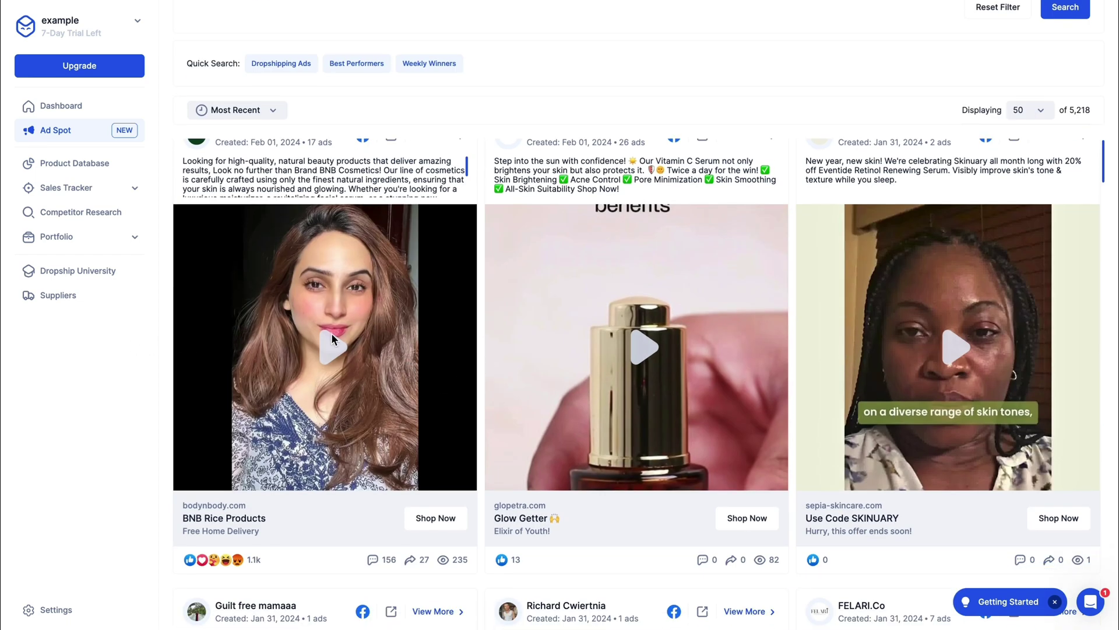
{"action": "scroll", "coordinate": [298, 345], "scroll_direction": "up", "scroll_amount": 2}
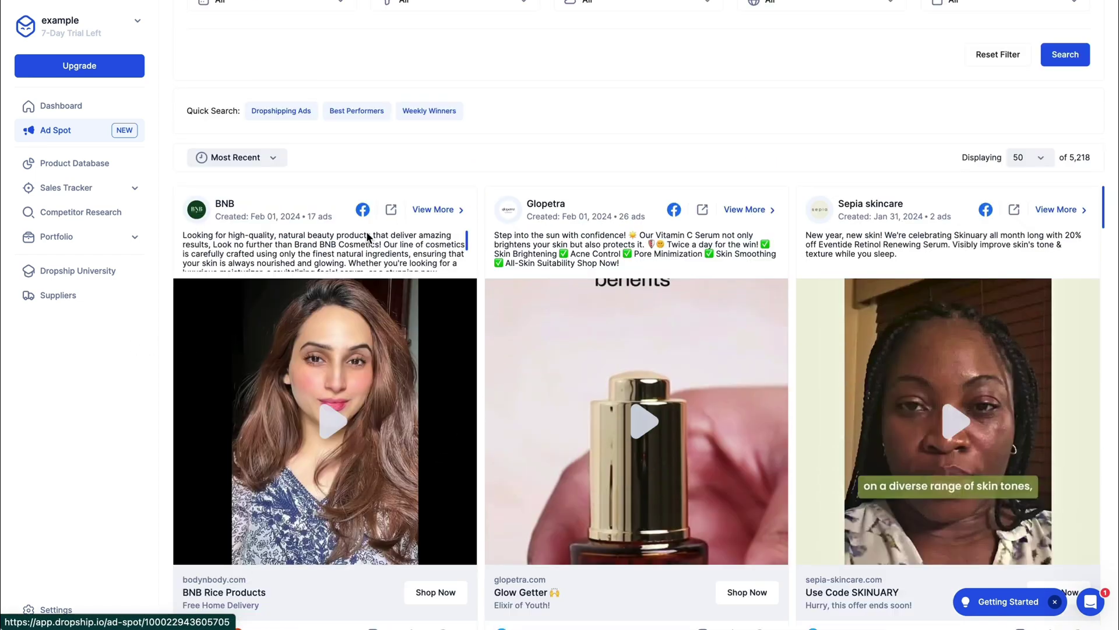
View the Glopetra advertiser's 26 ads, then return to the serum search results.
{"action": "left_click", "coordinate": [552, 209]}
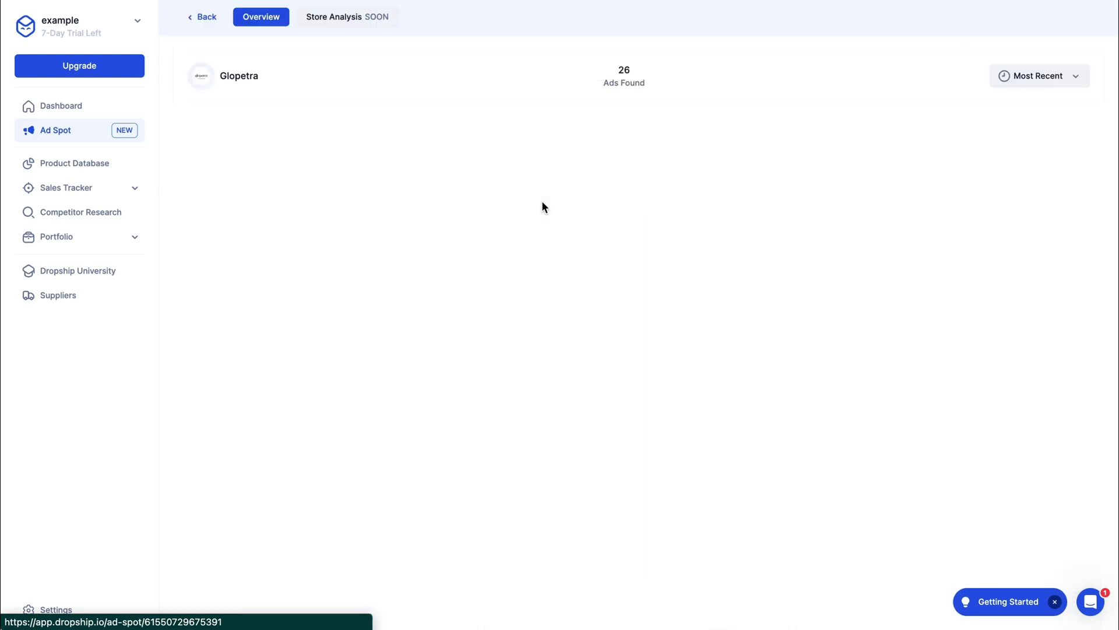
{"action": "scroll", "coordinate": [477, 293], "scroll_direction": "down", "scroll_amount": 10}
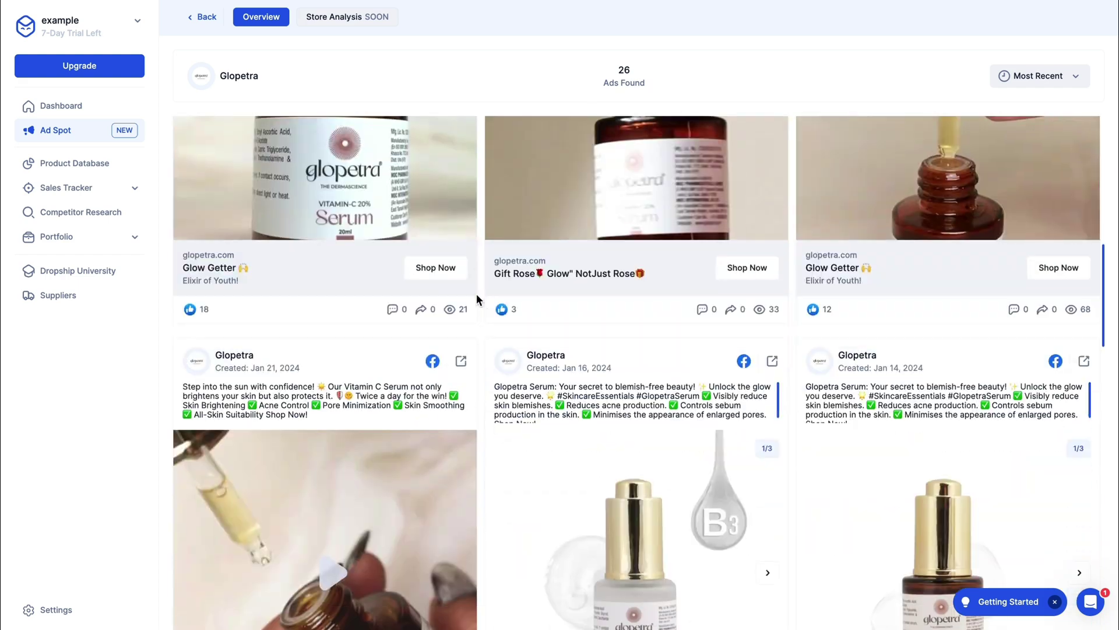
{"action": "key", "text": "alt+Left"}
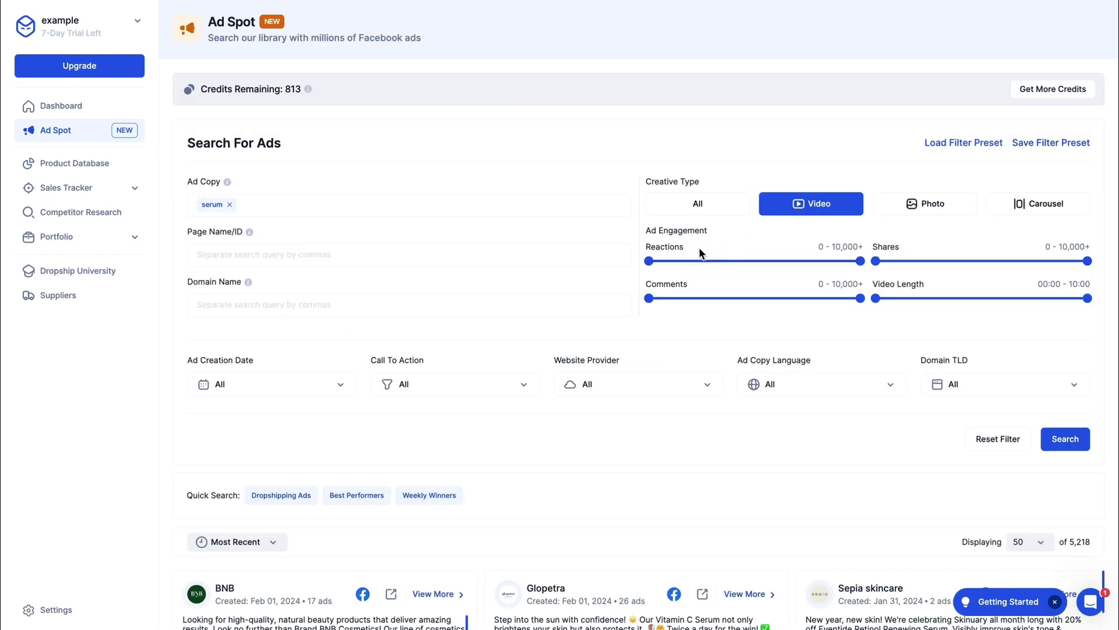
Rerun the search with at least 5,417 comments, browse results, then reload to clear filters.
{"action": "left_click_drag", "start_coordinate": [649, 299], "coordinate": [736, 307]}
{"action": "left_click", "coordinate": [1065, 438]}
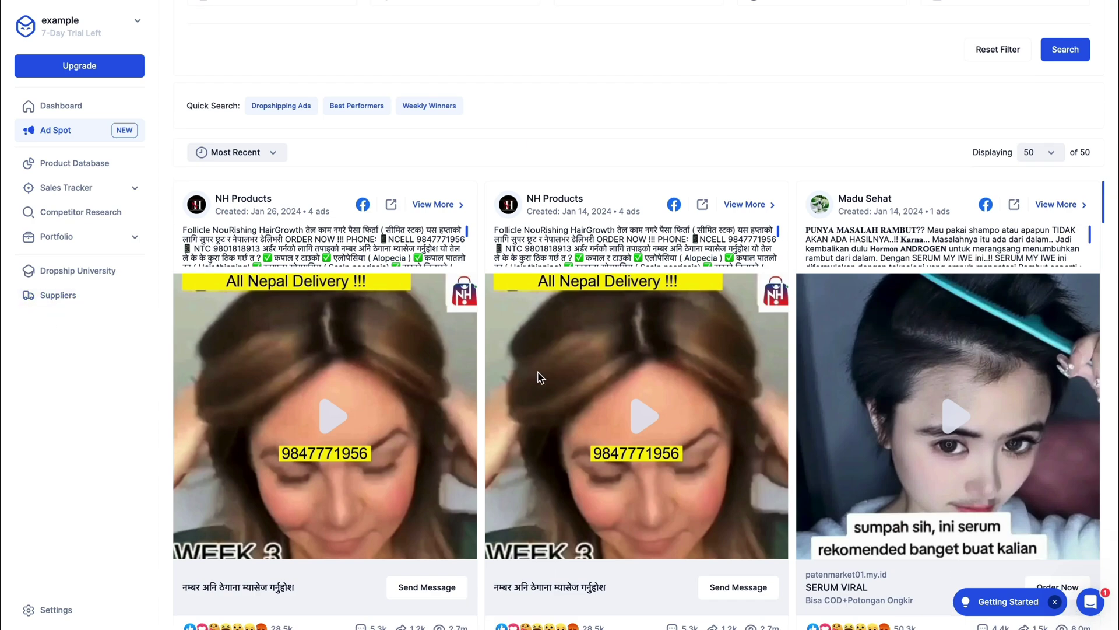
{"action": "scroll", "coordinate": [408, 350], "scroll_direction": "down", "scroll_amount": 2}
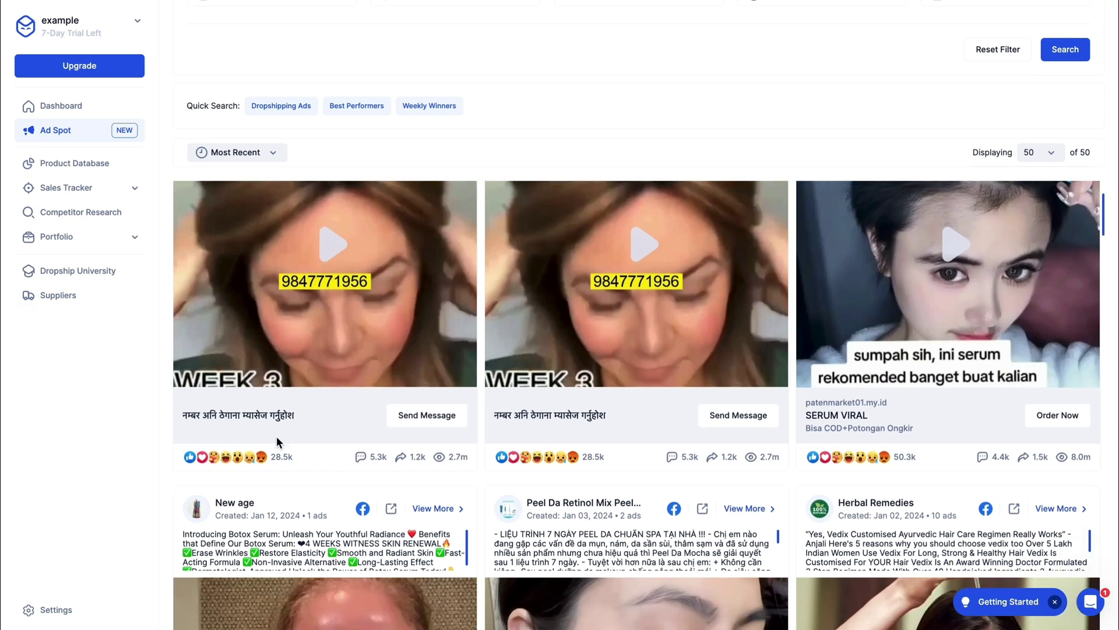
{"action": "scroll", "coordinate": [276, 438], "scroll_direction": "down", "scroll_amount": 5}
{"action": "key", "text": "F5"}
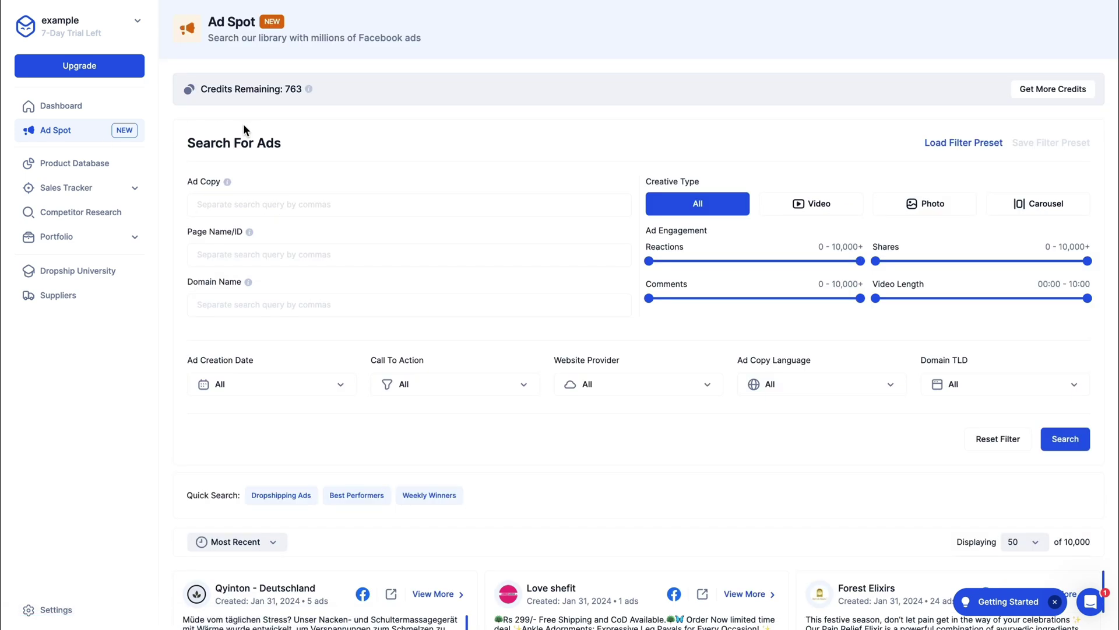
Sort the Product Database's 2,206 products by Monthly Revenue, highest first, and scroll through them.
{"action": "left_click", "coordinate": [61, 163]}
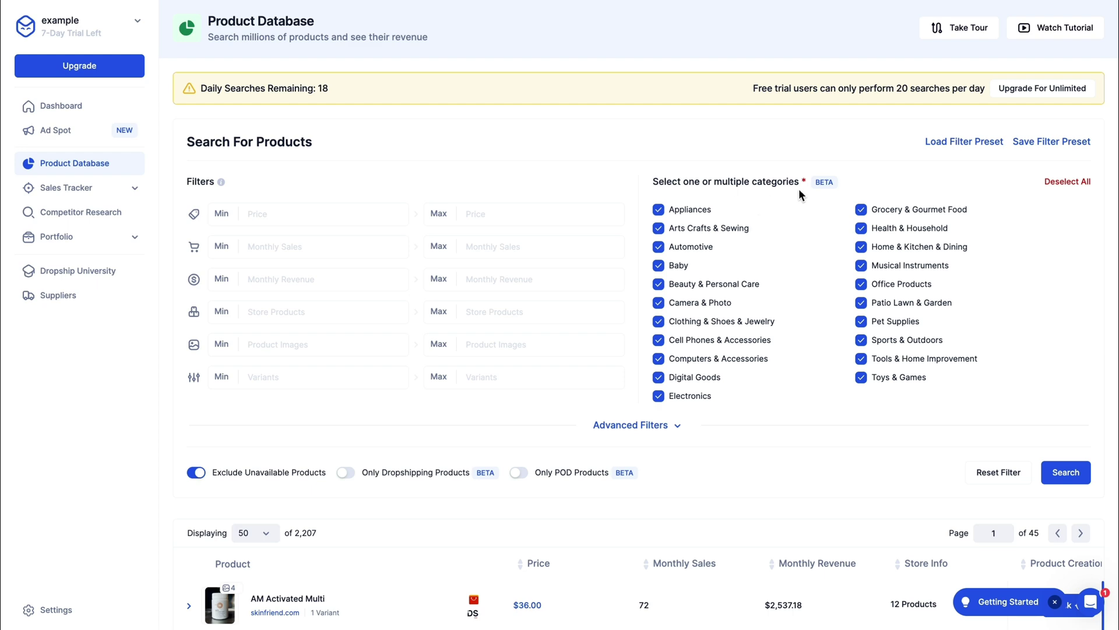
{"action": "scroll", "coordinate": [644, 327], "scroll_direction": "down", "scroll_amount": 5}
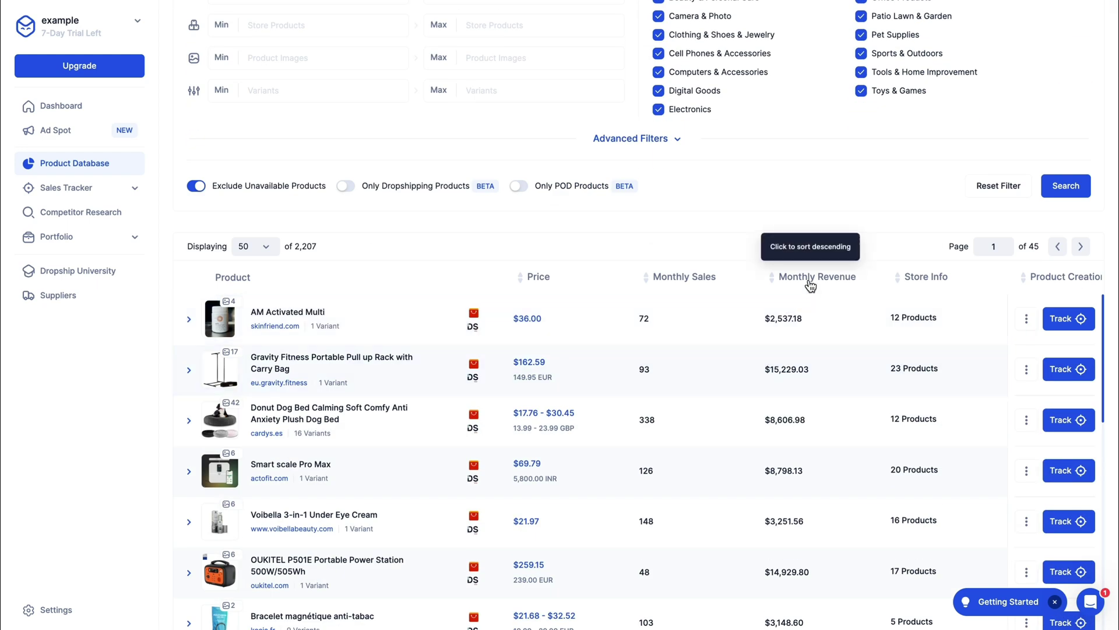
{"action": "left_click", "coordinate": [810, 278]}
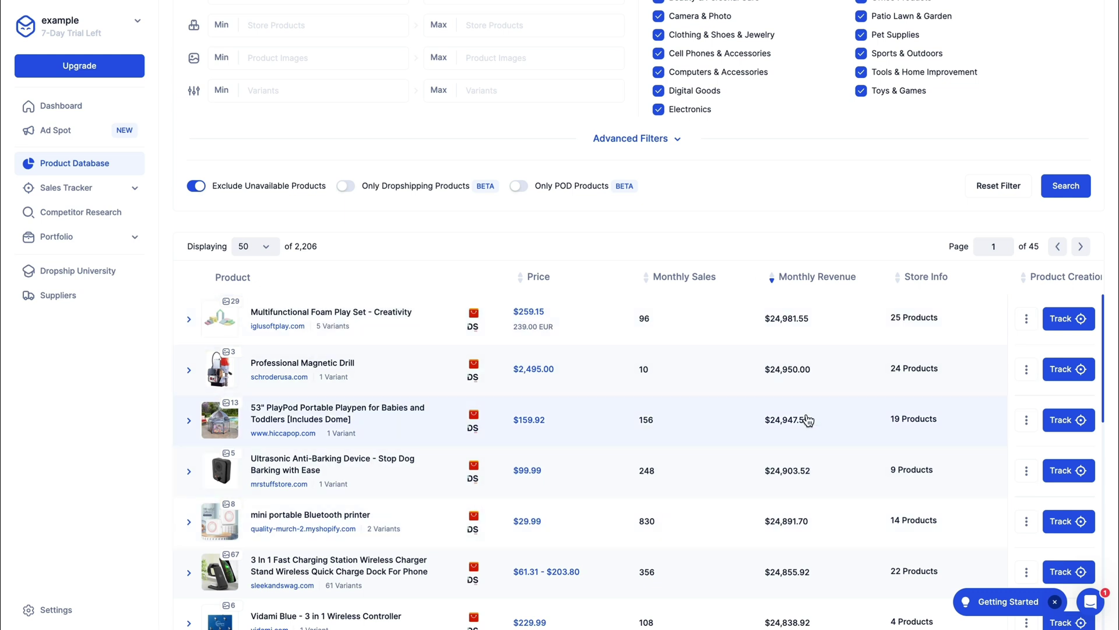
{"action": "scroll", "coordinate": [641, 384], "scroll_direction": "down", "scroll_amount": 1}
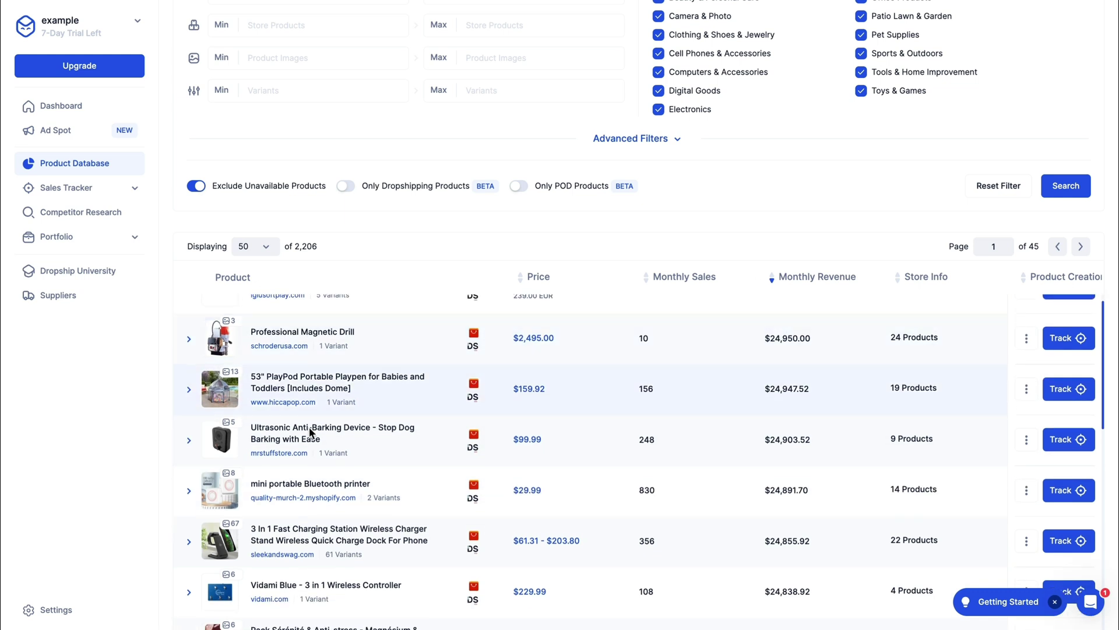
{"action": "scroll", "coordinate": [245, 416], "scroll_direction": "down", "scroll_amount": 1}
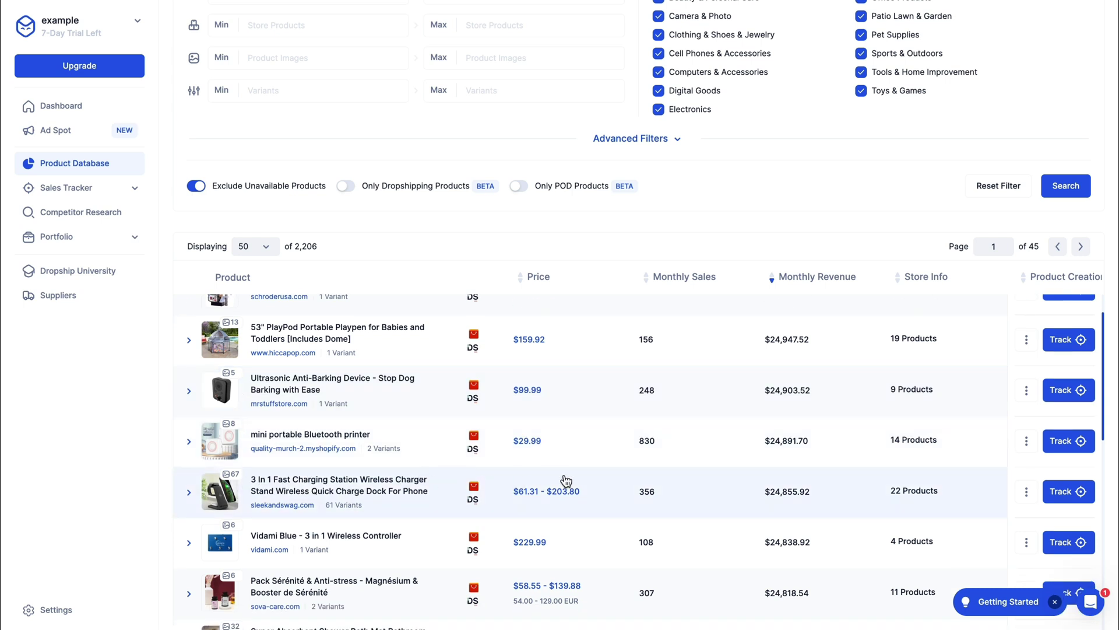
{"action": "scroll", "coordinate": [298, 493], "scroll_direction": "down", "scroll_amount": 5}
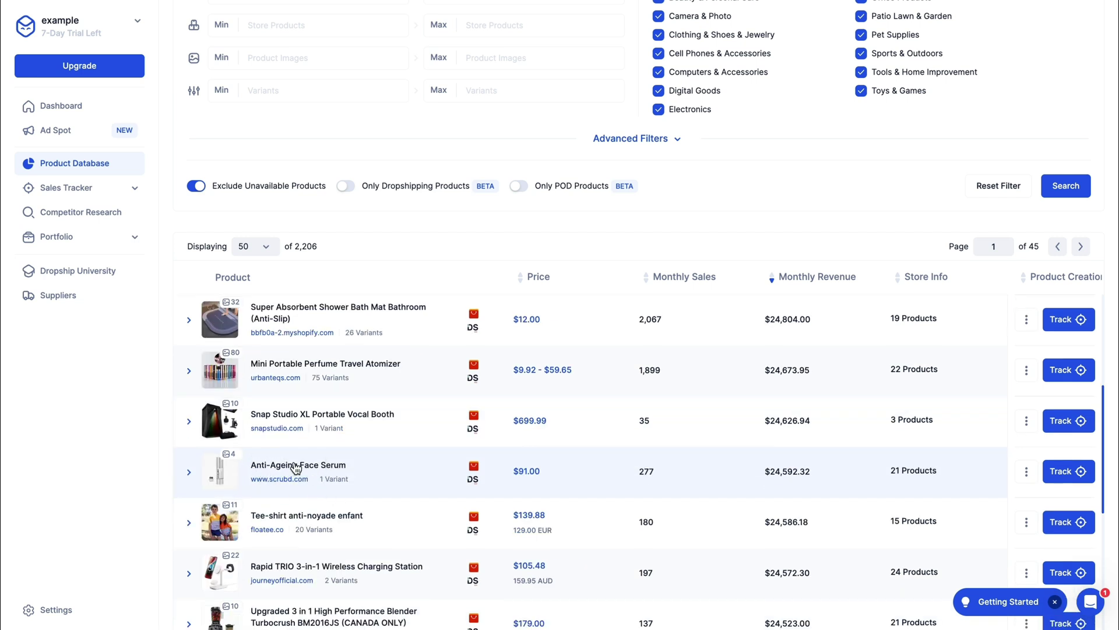
{"action": "left_click", "coordinate": [283, 479]}
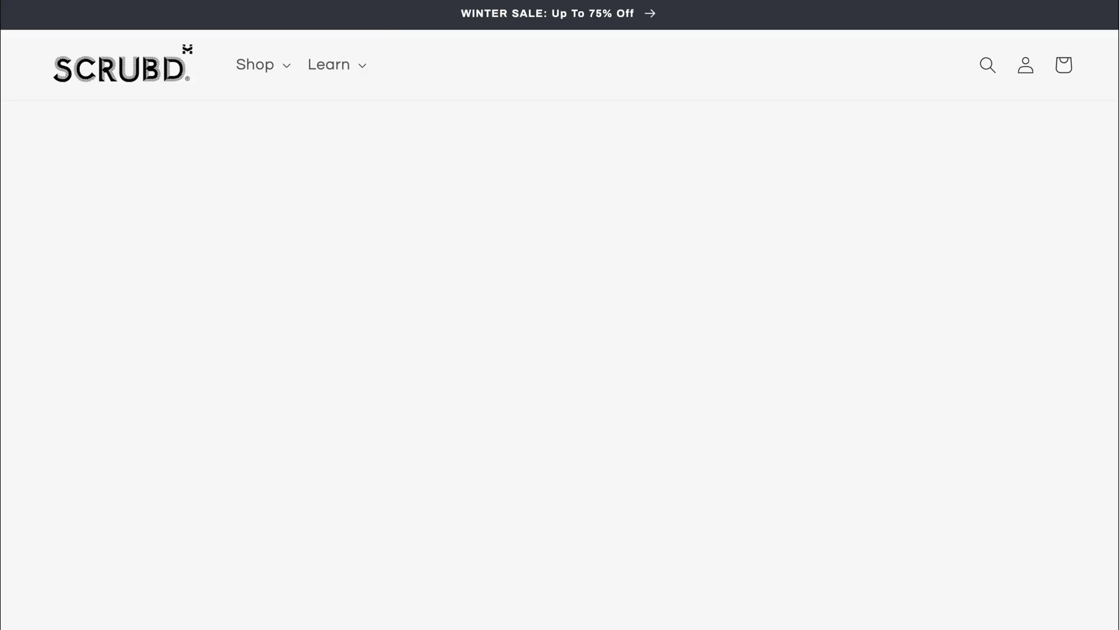